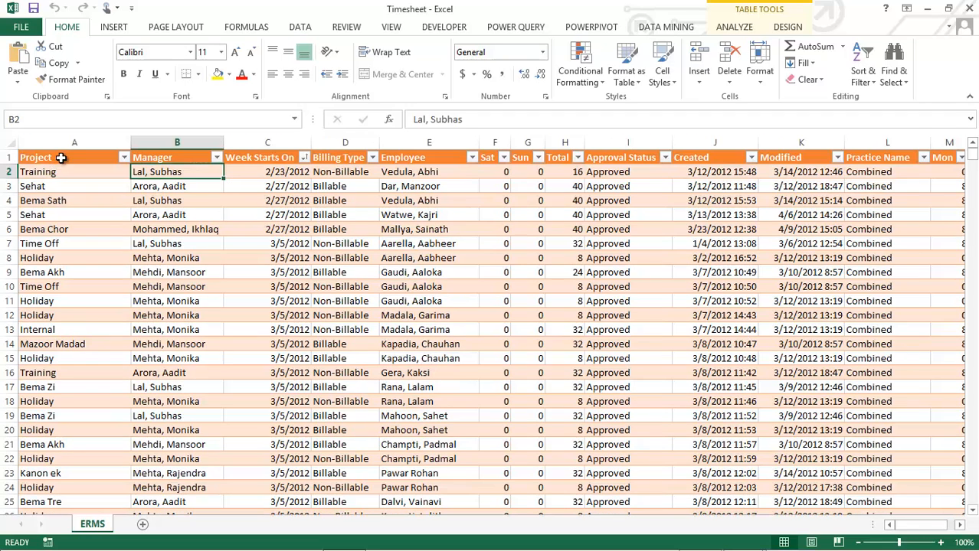
# Examine the Project, Manager, Week Starts On, Billing Type and Employee columns of the timesheet table
pyautogui.click(62, 159)
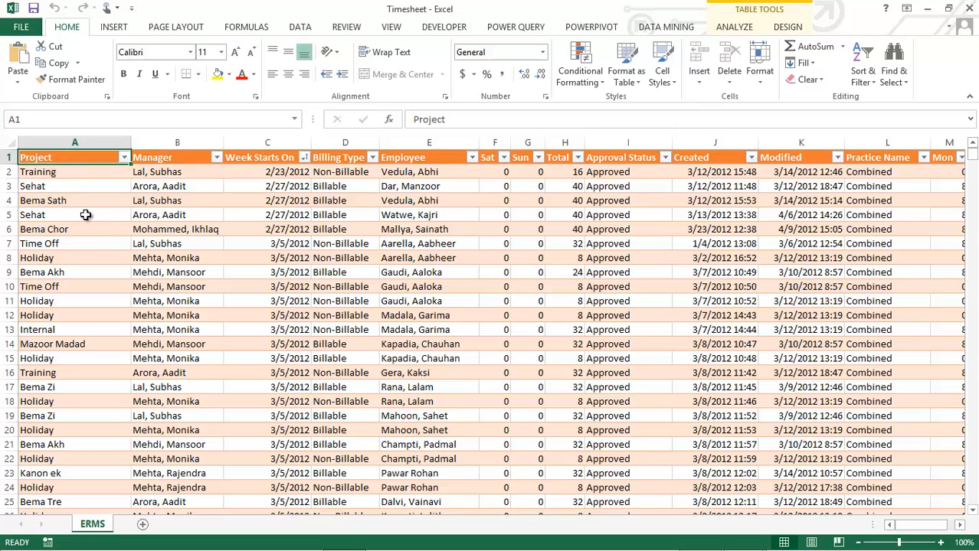
pyautogui.click(49, 173)
pyautogui.click(43, 188)
pyautogui.click(44, 200)
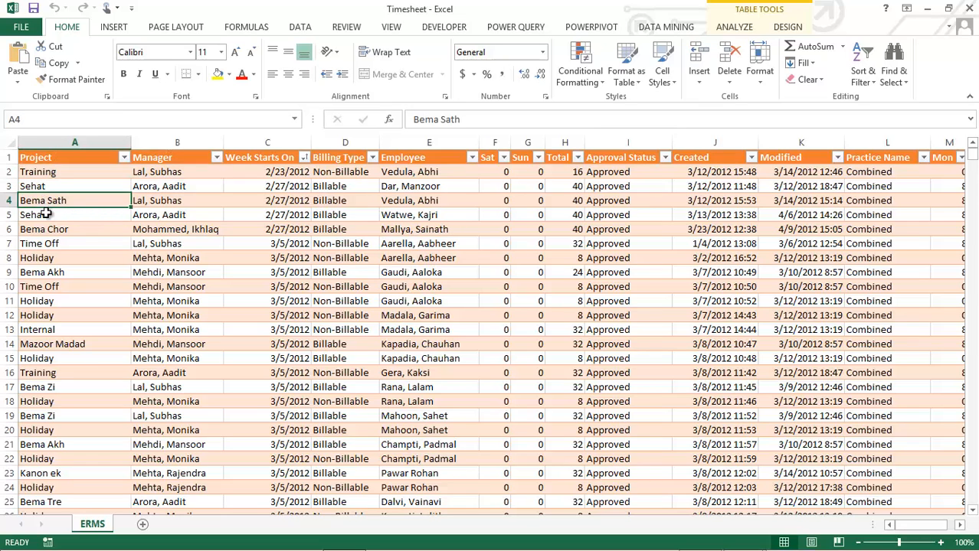
pyautogui.click(53, 173)
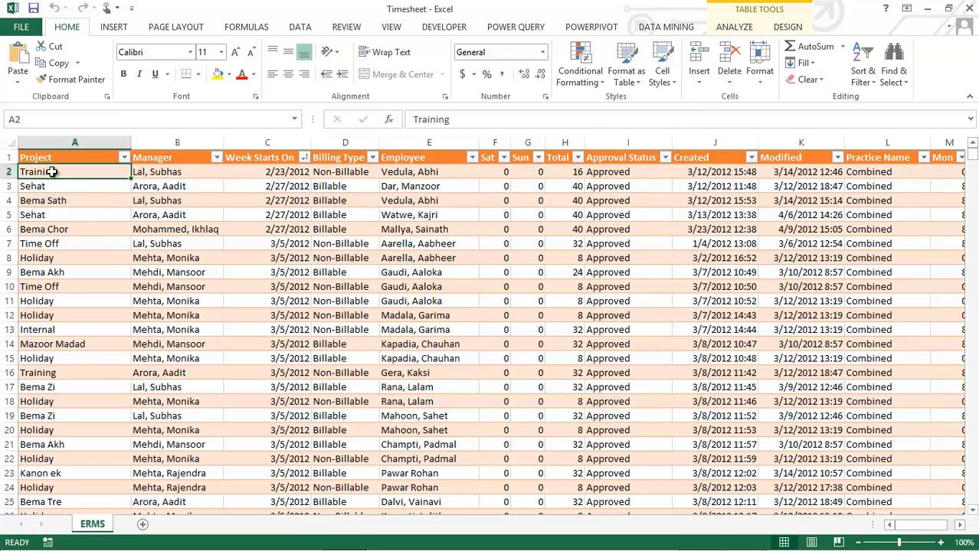
pyautogui.click(152, 173)
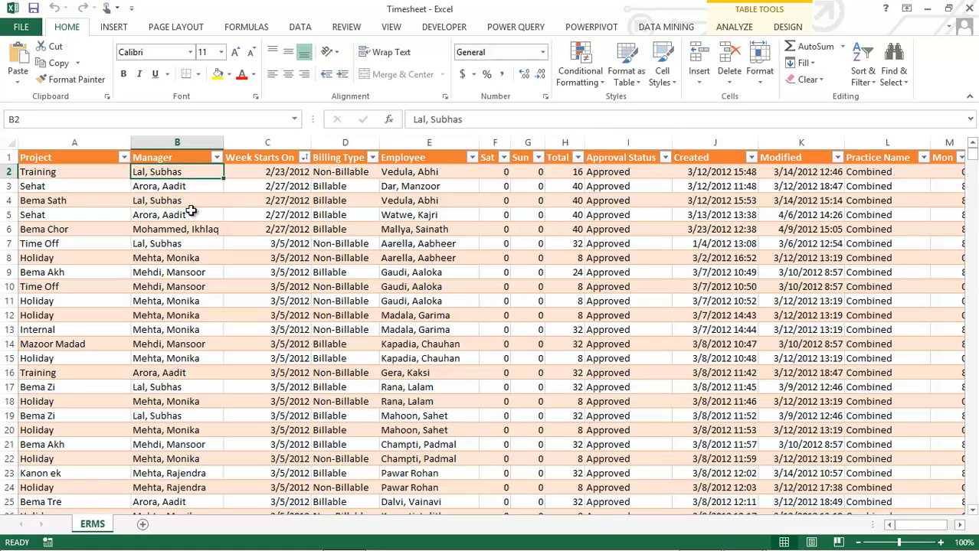
pyautogui.click(247, 175)
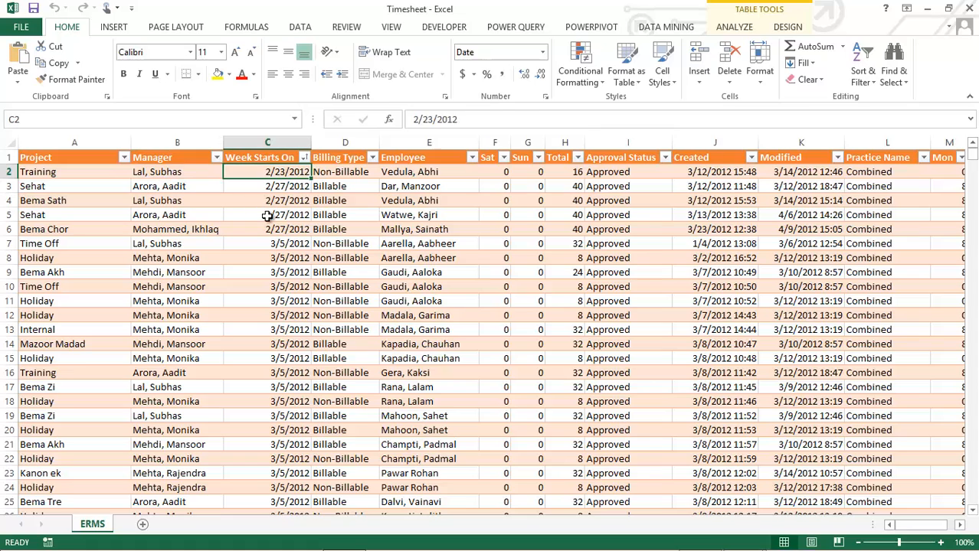
pyautogui.click(335, 174)
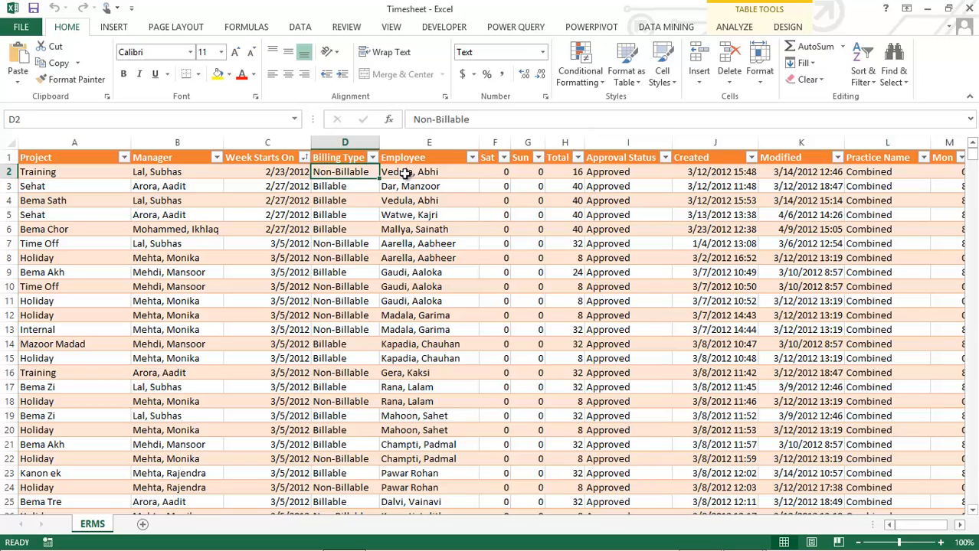
pyautogui.click(405, 176)
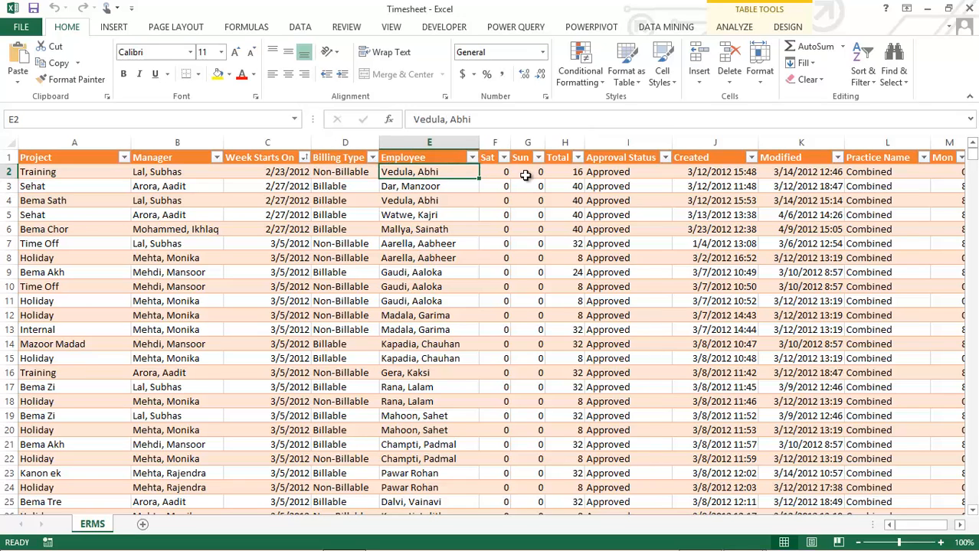
# Examine the Total, Approval Status, Created, Modified, Practice Name and Monday-to-Friday hour columns in the first timesheet record
pyautogui.click(563, 172)
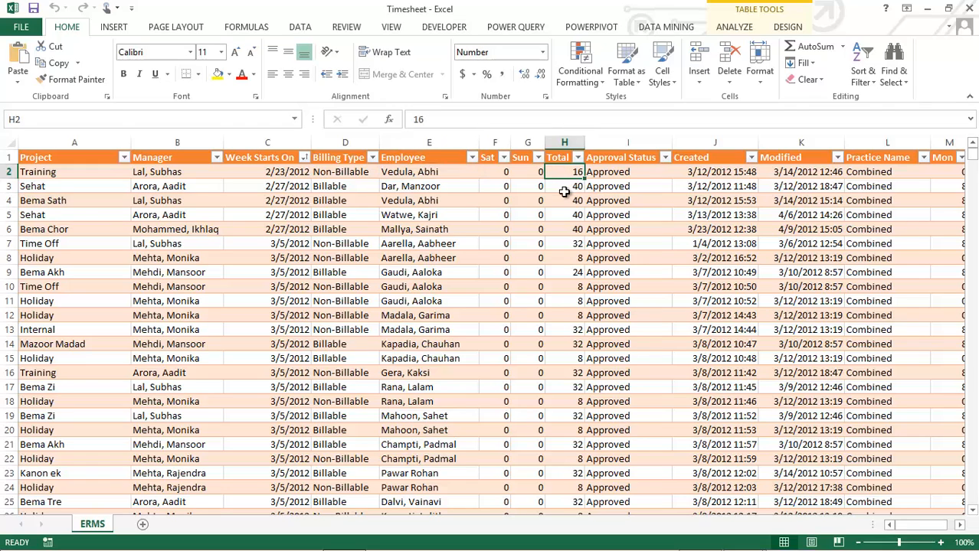
pyautogui.click(628, 176)
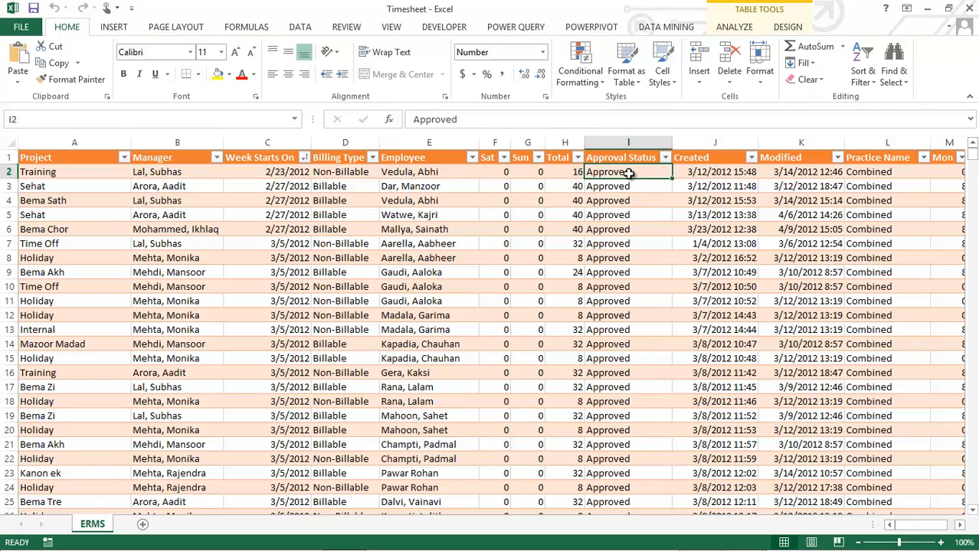
pyautogui.click(695, 174)
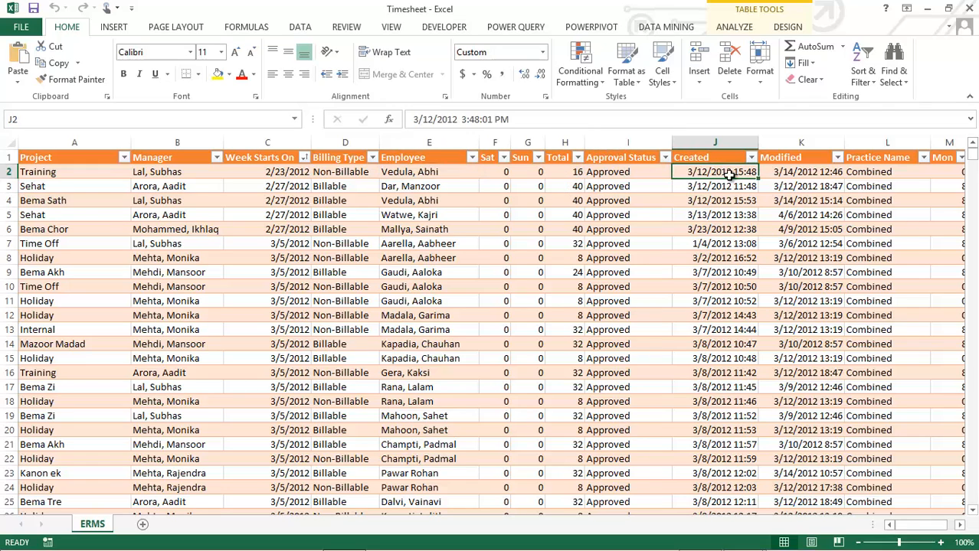
pyautogui.click(779, 175)
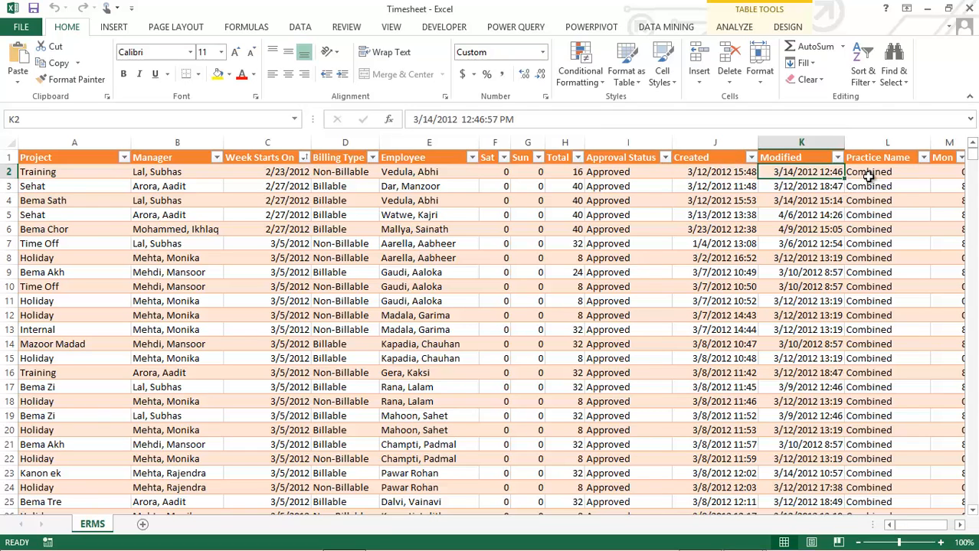
pyautogui.click(869, 172)
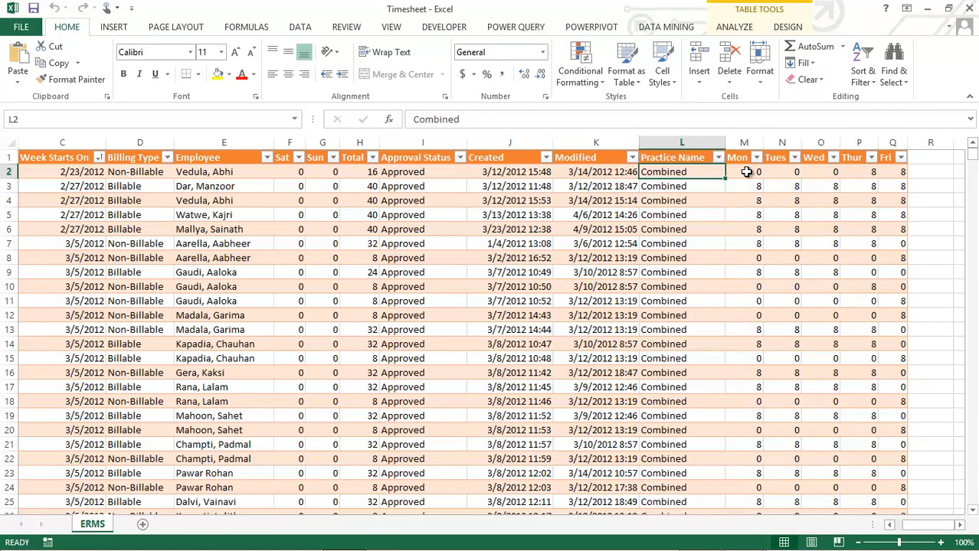
pyautogui.click(746, 172)
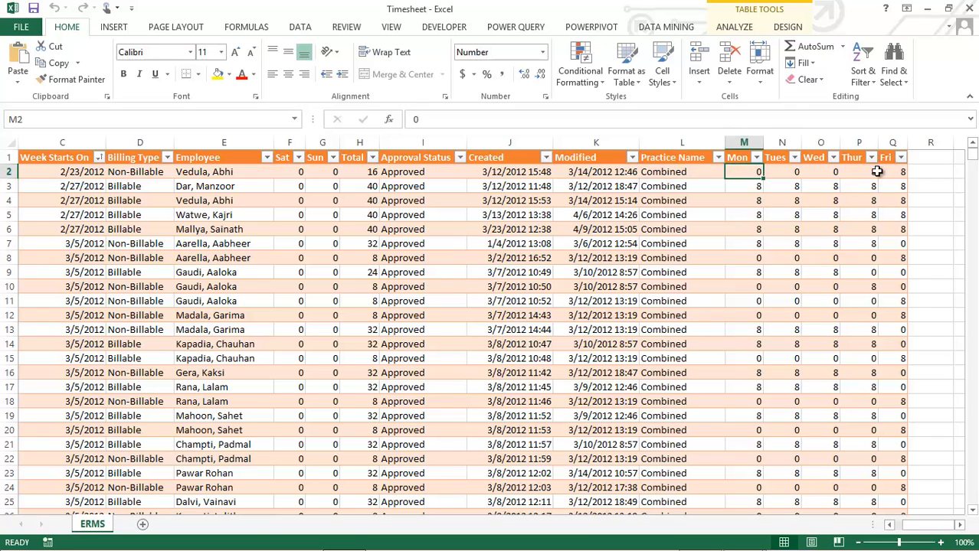
pyautogui.click(894, 172)
pyautogui.click(896, 525)
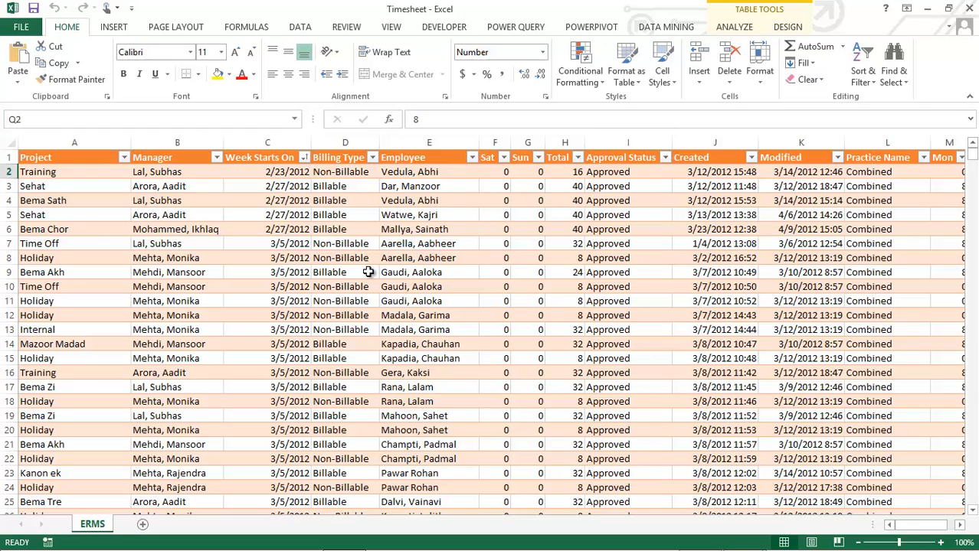
# Review the candidate dimension columns: Project, Manager, Billing Type, Employee, Approval Status and Practice Name
pyautogui.click(90, 176)
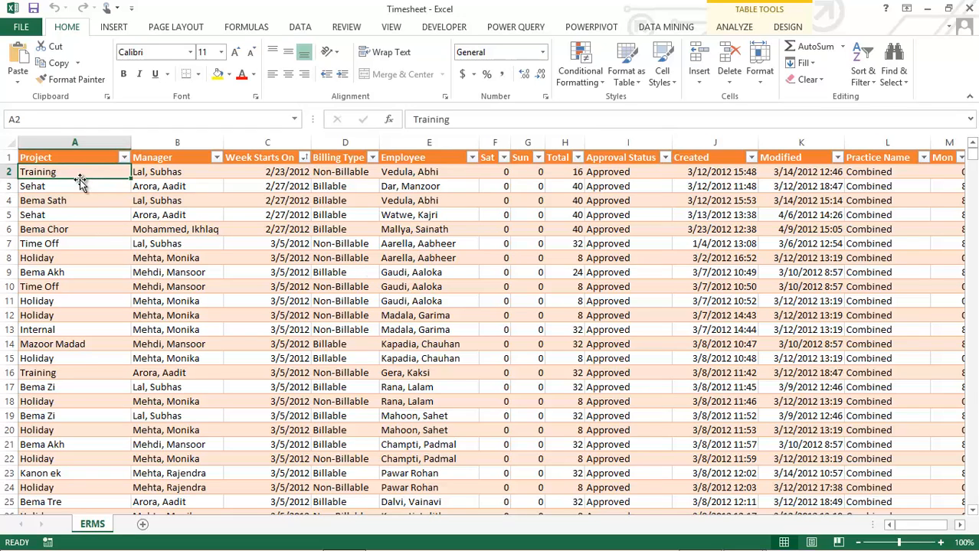
pyautogui.click(72, 157)
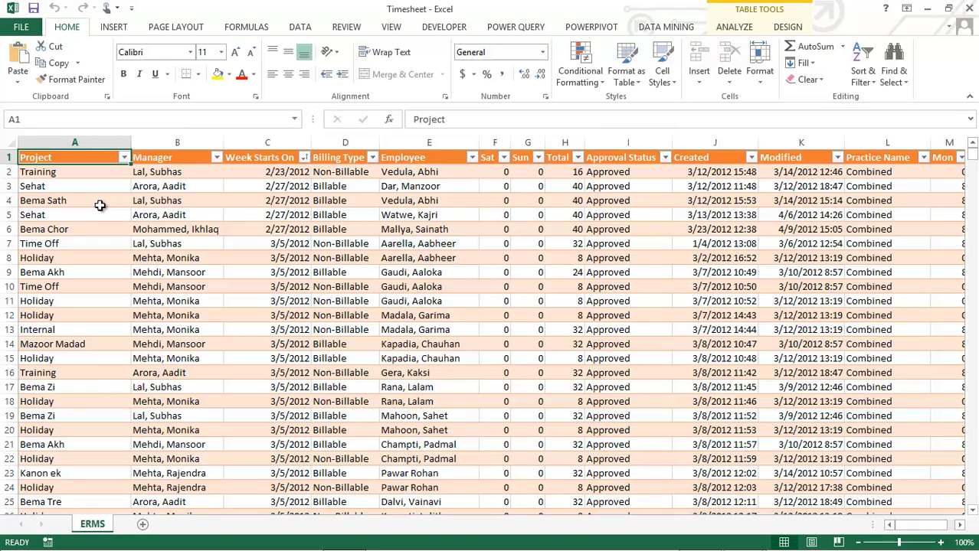
pyautogui.click(156, 163)
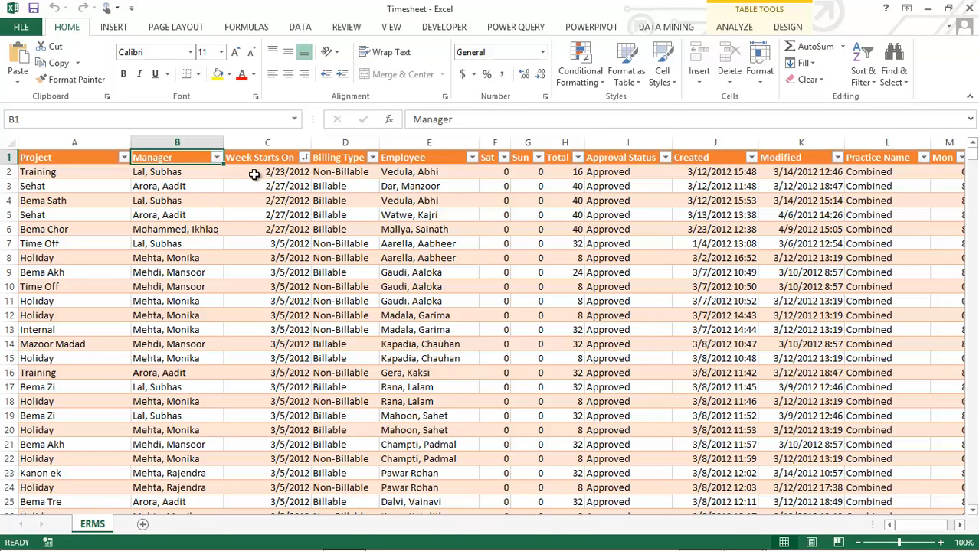
pyautogui.click(325, 178)
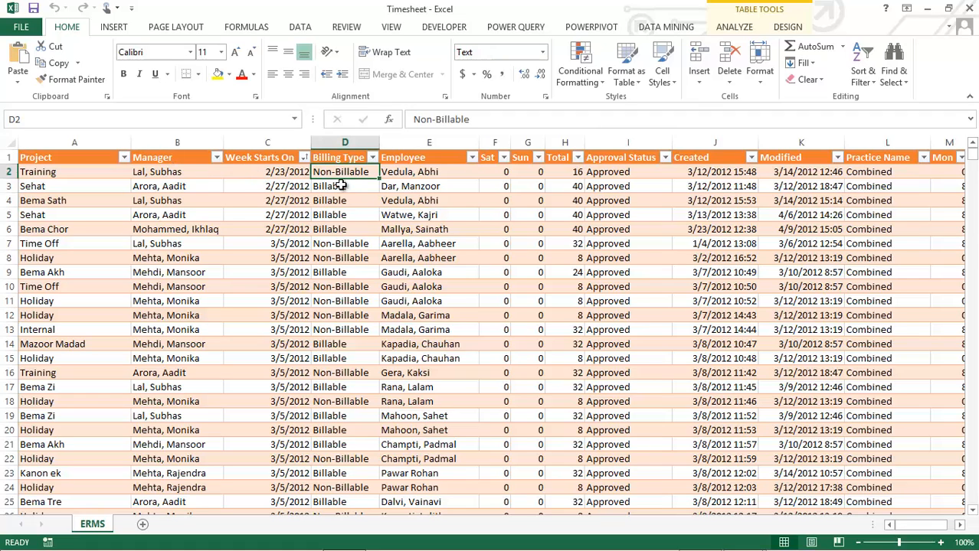
pyautogui.click(400, 160)
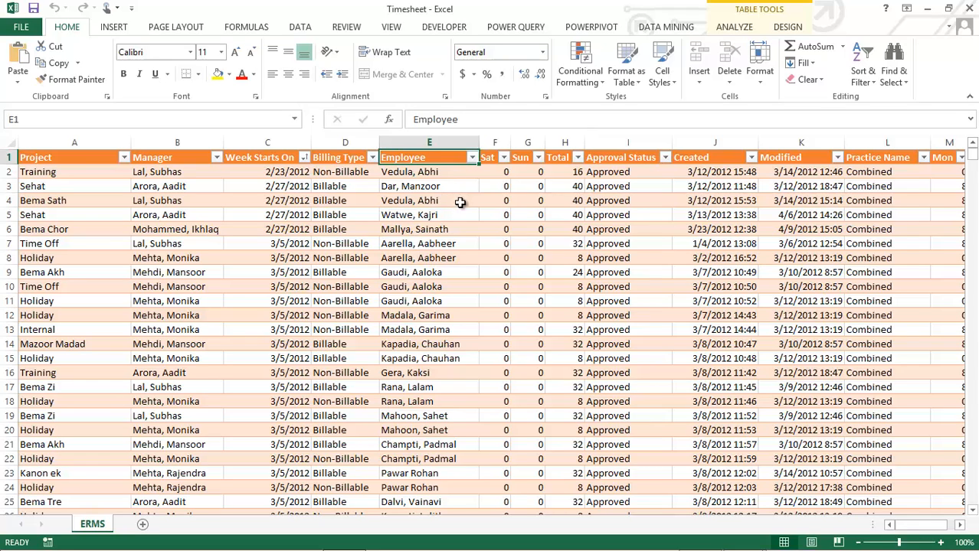
pyautogui.click(615, 174)
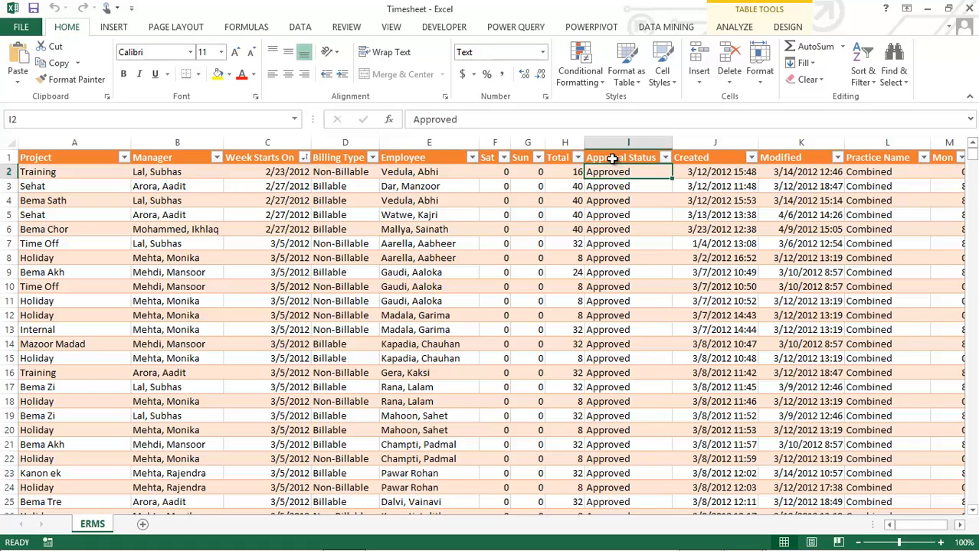
pyautogui.press('Up')
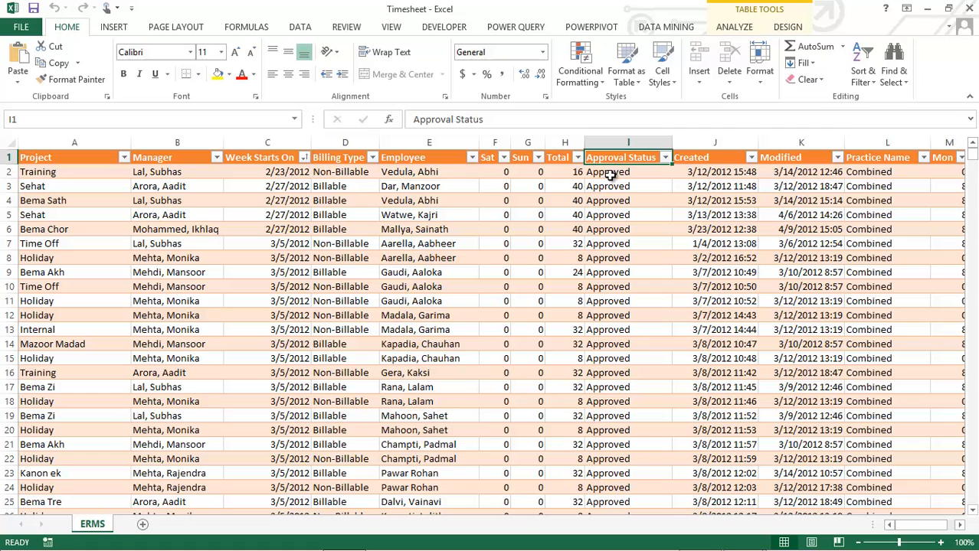
pyautogui.click(868, 171)
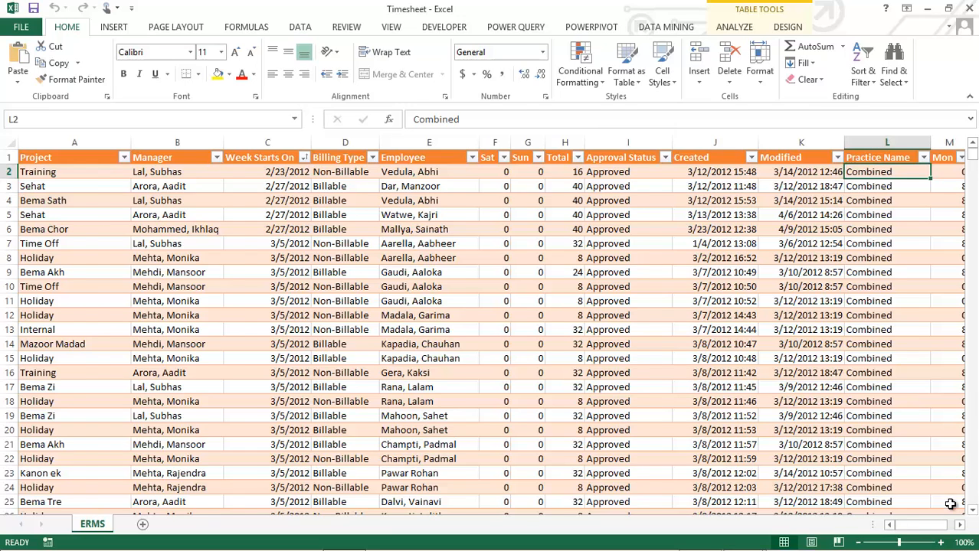
# Inspect the weekday and weekend hour columns of the first record, along with its Project and Manager fields
pyautogui.press('Right')
pyautogui.press('Right')
pyautogui.press('Right')
pyautogui.press('Right')
pyautogui.press('Right')
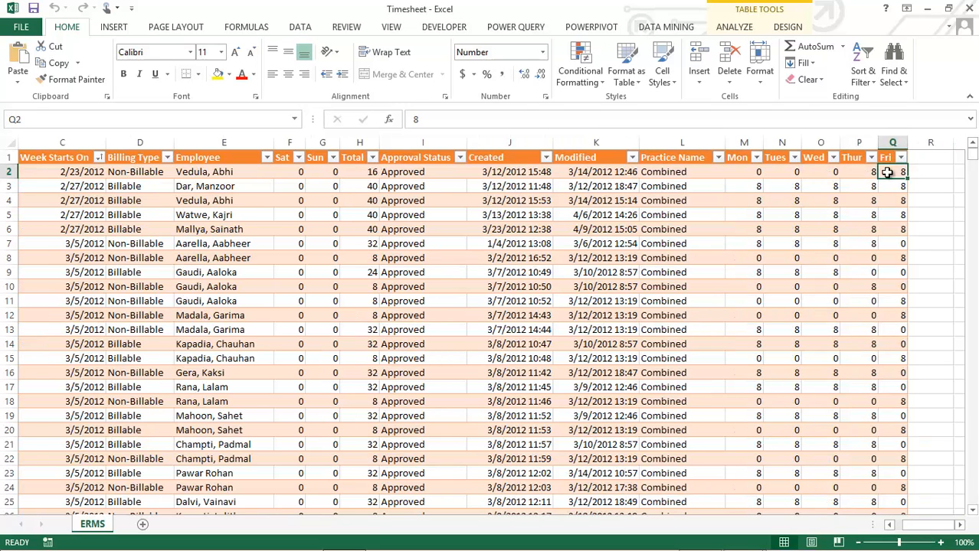
pyautogui.click(747, 173)
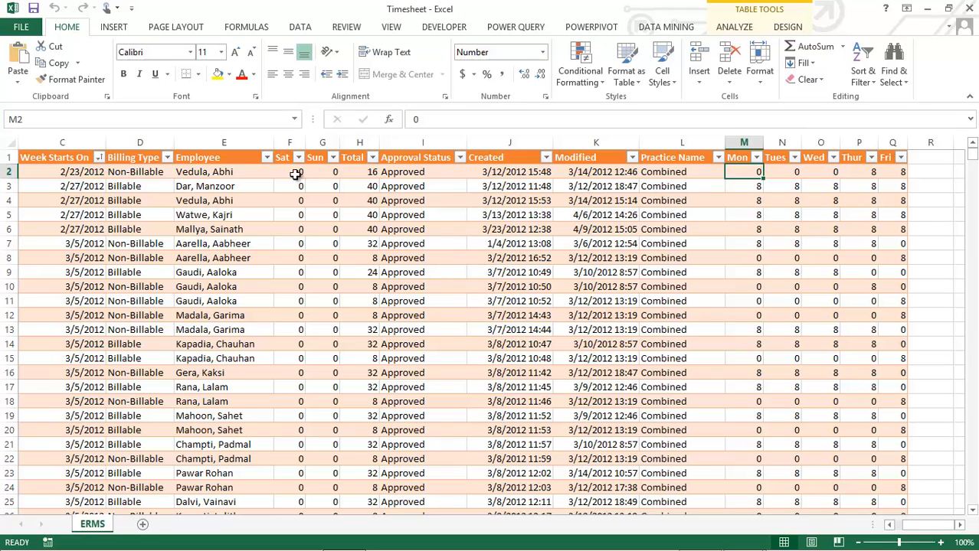
pyautogui.click(287, 175)
pyautogui.moveTo(287, 175); pyautogui.dragTo(316, 176)
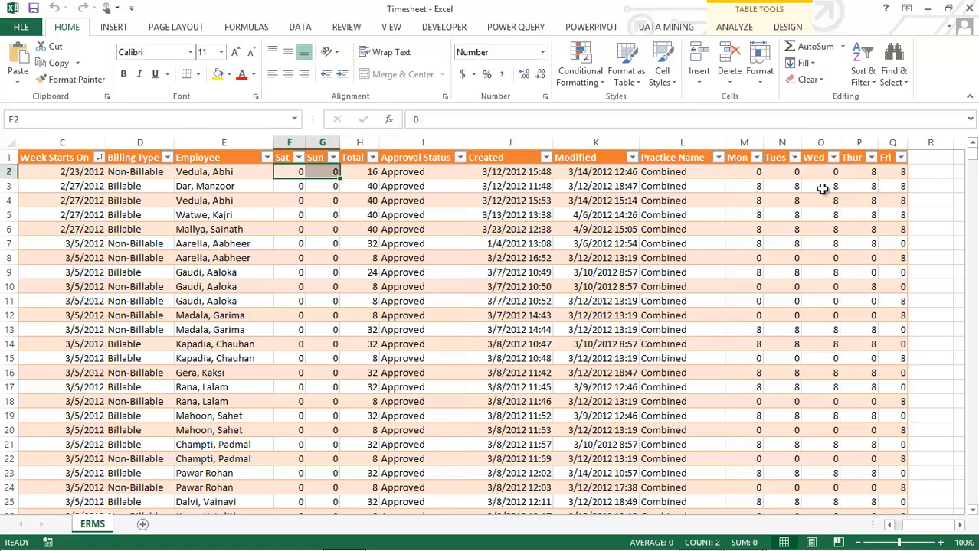
pyautogui.moveTo(749, 173); pyautogui.dragTo(850, 173)
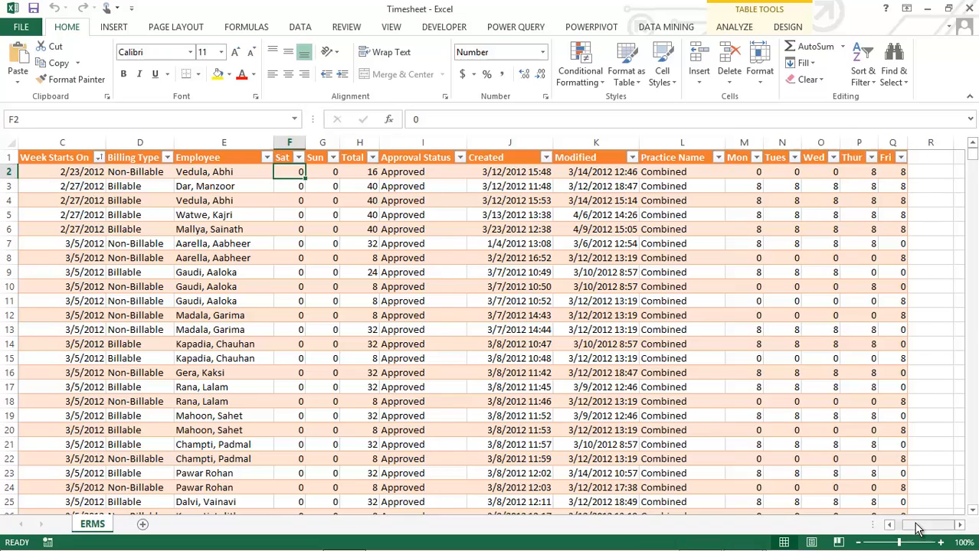
pyautogui.hscroll(-2, 490, 345)
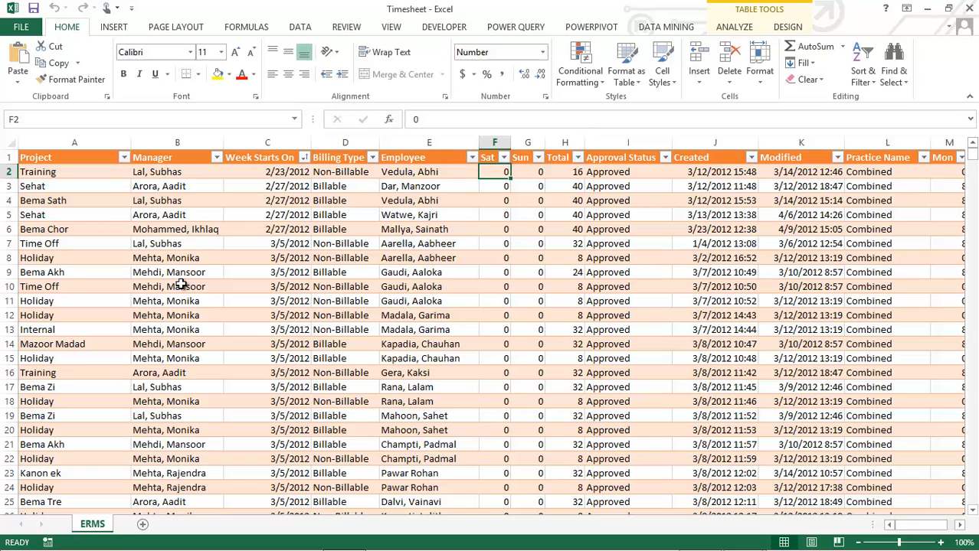
pyautogui.click(99, 178)
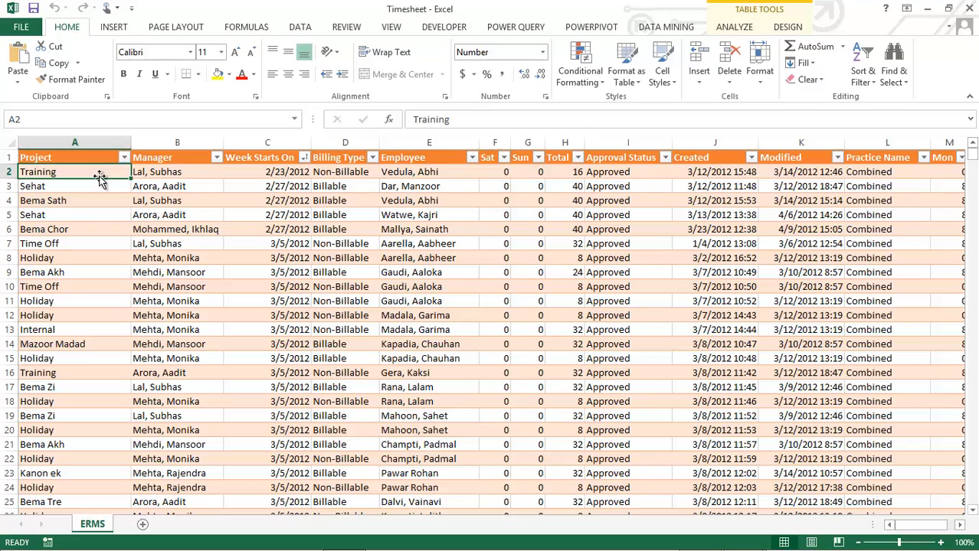
pyautogui.click(170, 176)
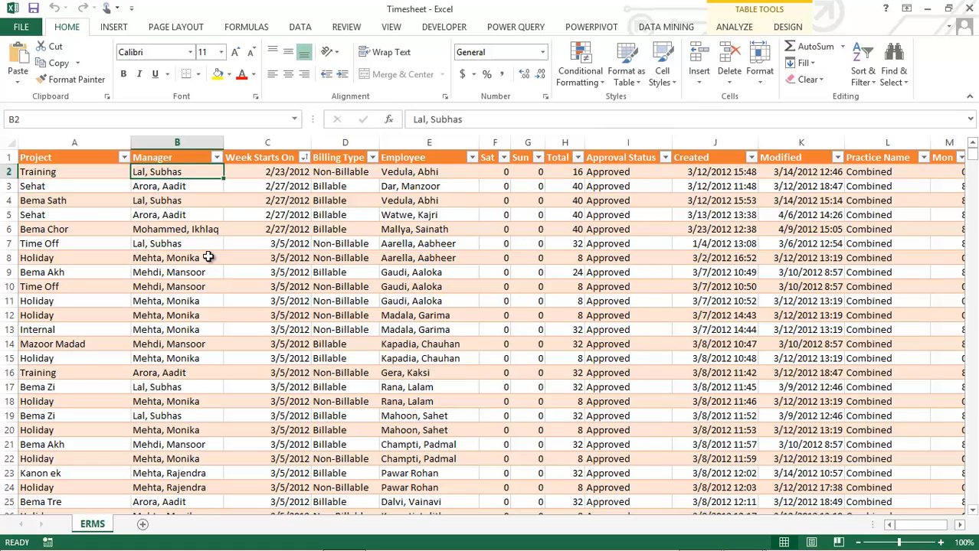
pyautogui.hotkey('alt', 'Tab')
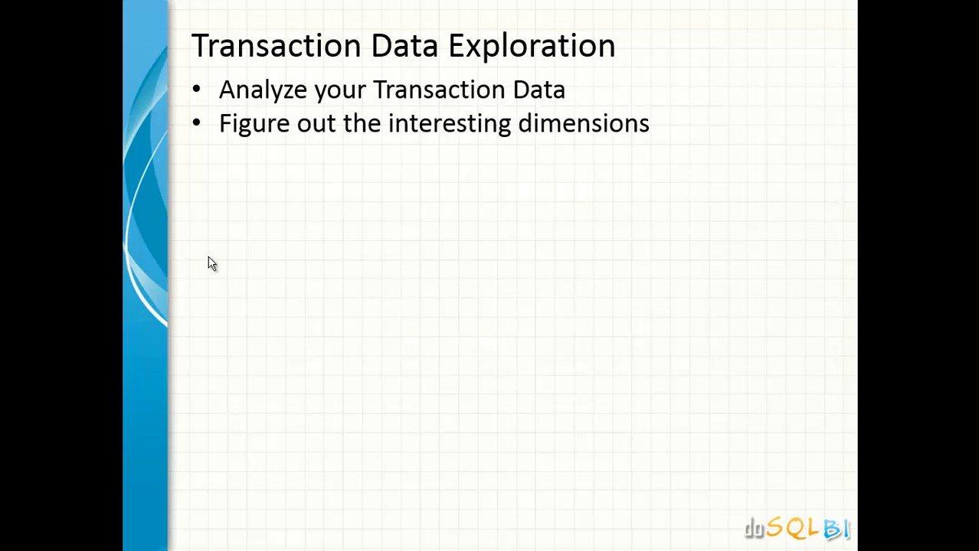
pyautogui.click(209, 258)
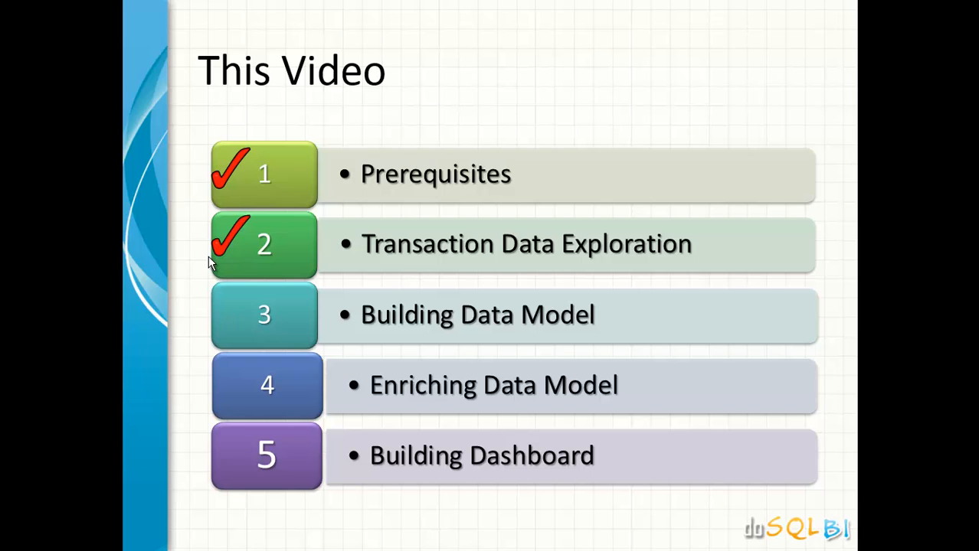
pyautogui.hotkey('alt', 'Tab')
pyautogui.press('Tab')
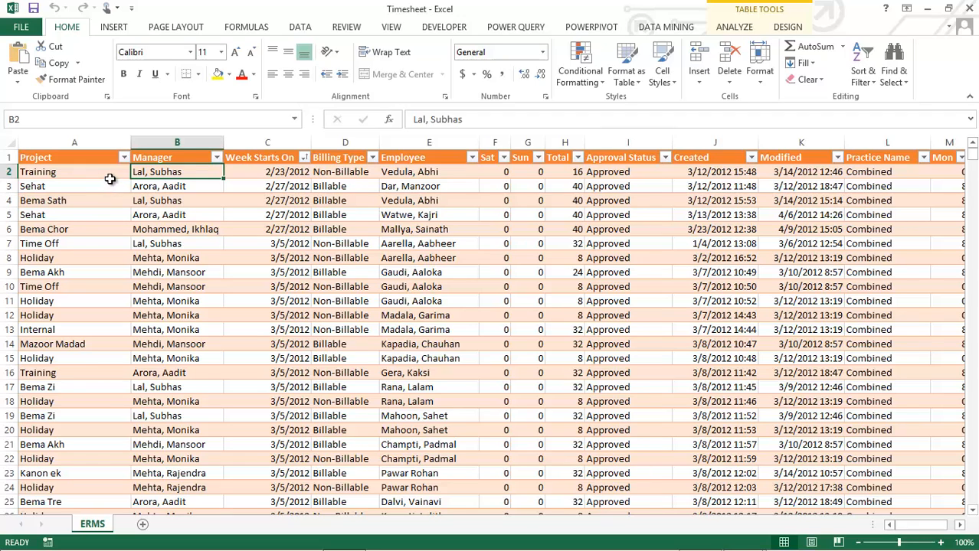
# Copy the entire Project column, including its header, to cell A1 of a new sheet and fit the column width to its contents
pyautogui.click(102, 173)
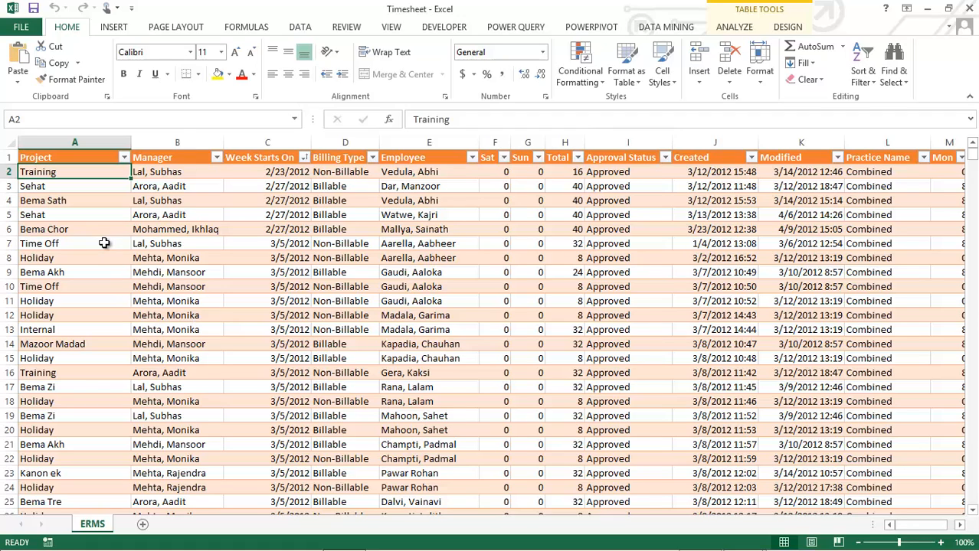
pyautogui.click(72, 158)
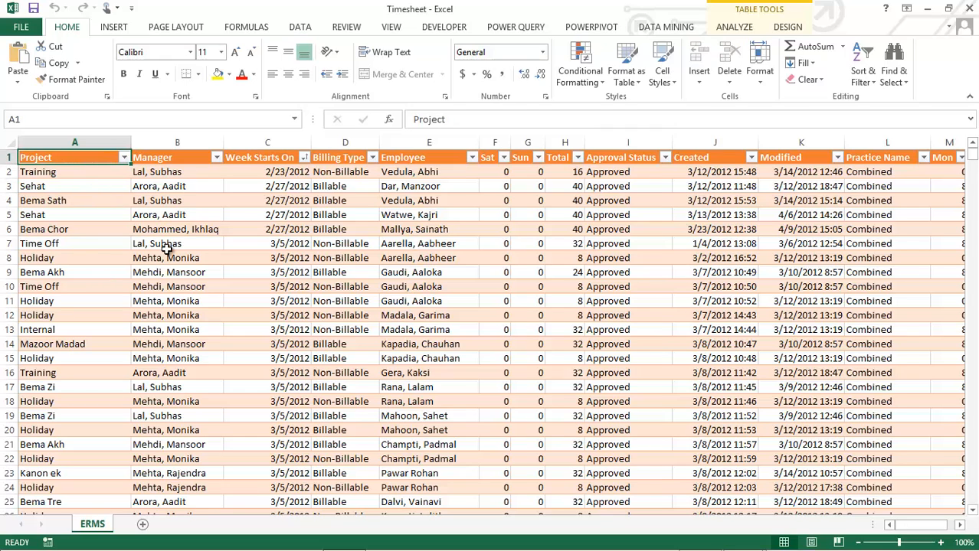
pyautogui.hotkey('ctrl', 'shift', 'Down')
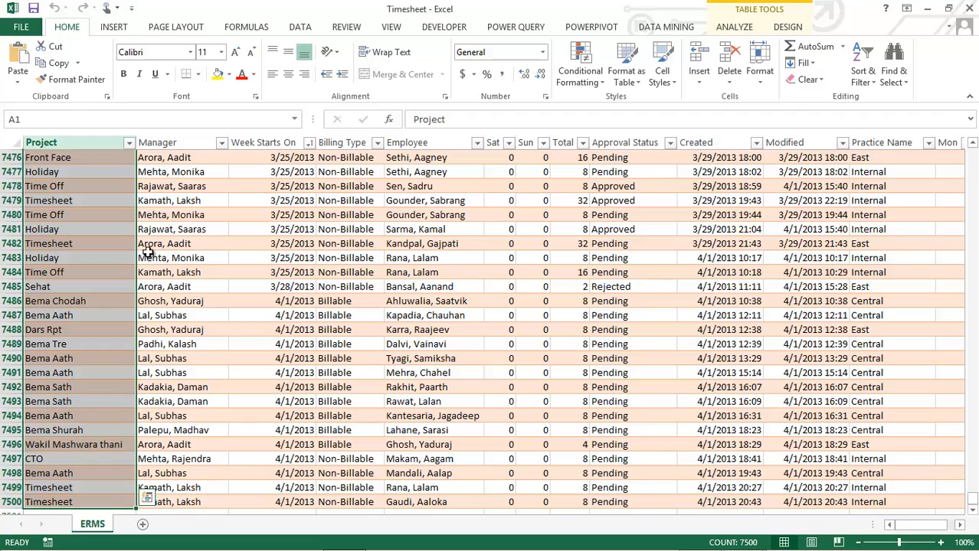
pyautogui.hotkey('ctrl', 'c')
pyautogui.hotkey('ctrl', 'Home')
pyautogui.click(142, 524)
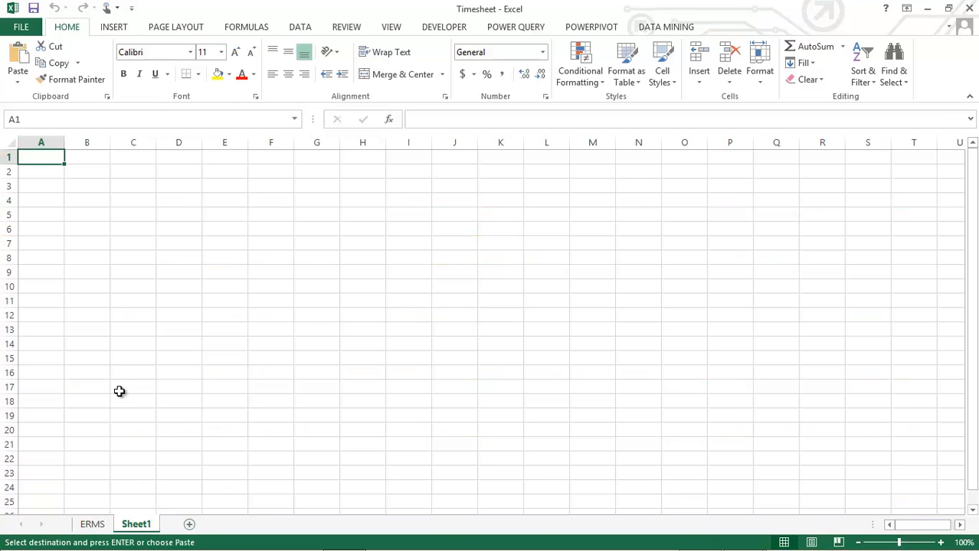
pyautogui.hotkey('ctrl', 'v')
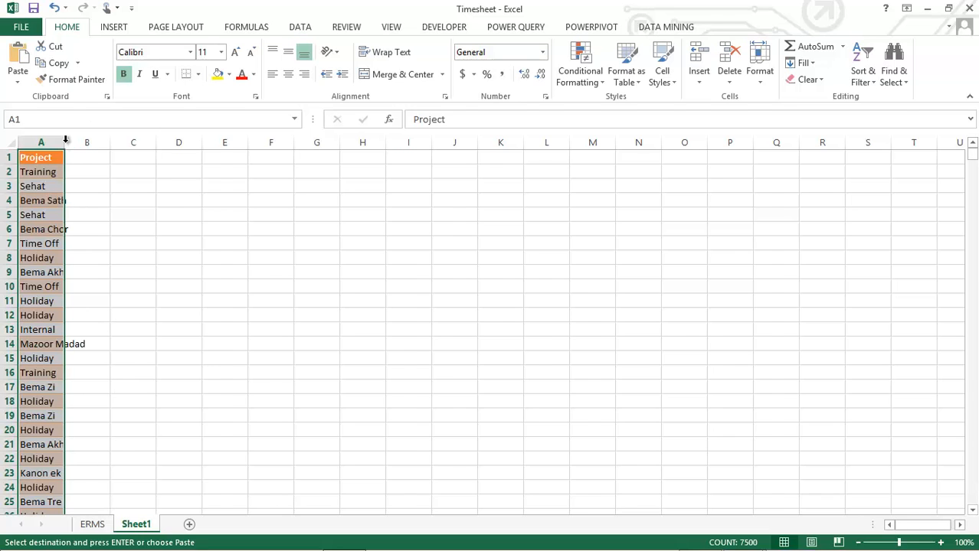
pyautogui.doubleClick(66, 139)
# Remove the duplicate values from the copied Project column, treating the first row as a header
pyautogui.scroll(-13, 101, 265)
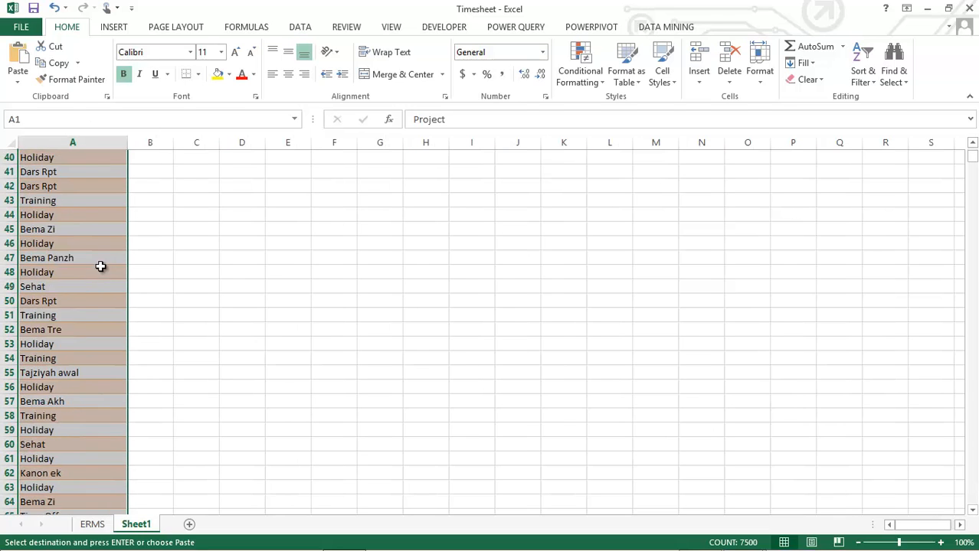
pyautogui.scroll(-12, 81, 299)
pyautogui.scroll(6, 80, 314)
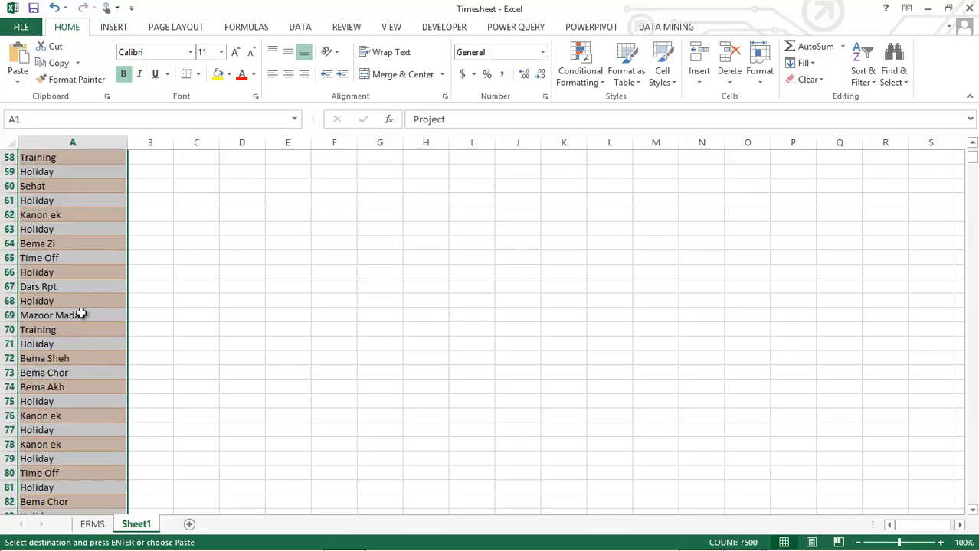
pyautogui.scroll(19, 81, 314)
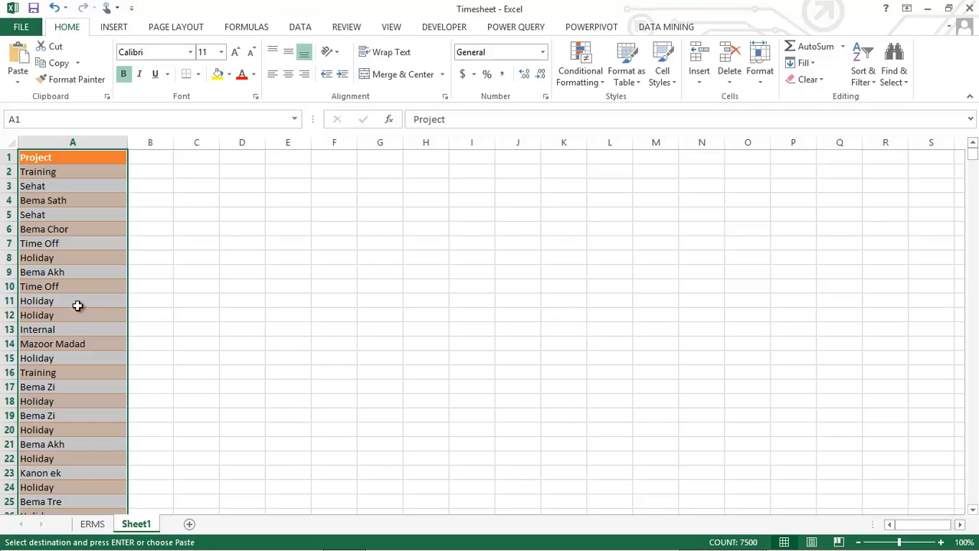
pyautogui.click(300, 31)
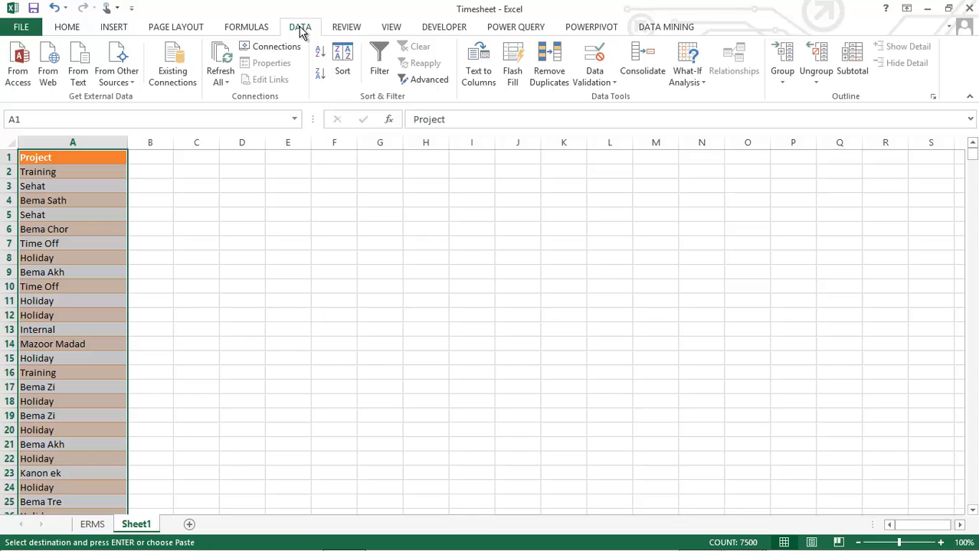
pyautogui.click(554, 69)
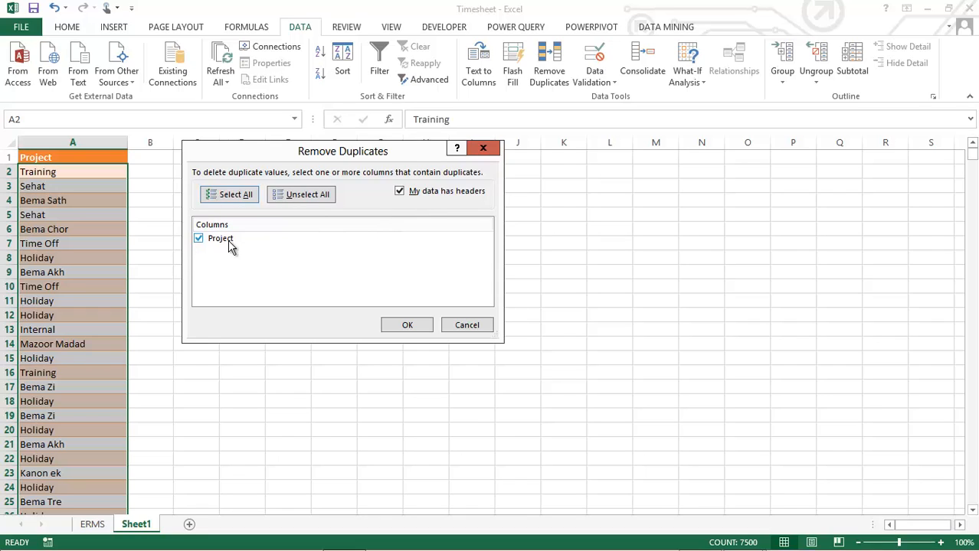
pyautogui.click(408, 328)
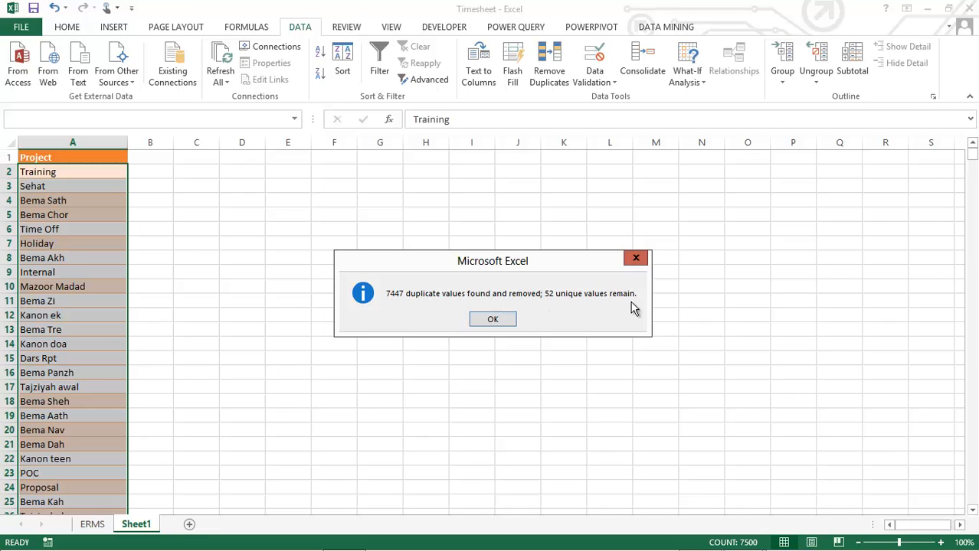
pyautogui.click(492, 320)
pyautogui.press('Down')
pyautogui.scroll(-1, 111, 285)
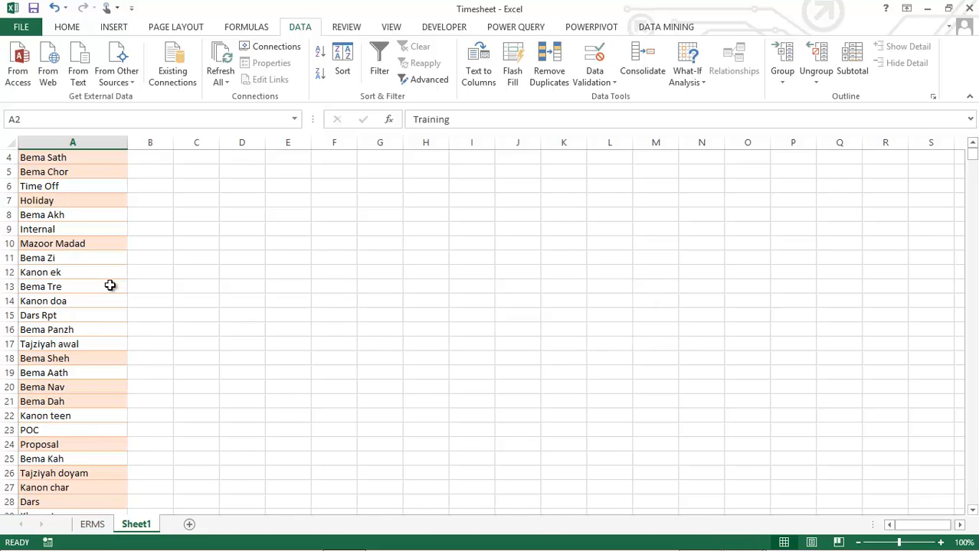
pyautogui.scroll(1, 110, 285)
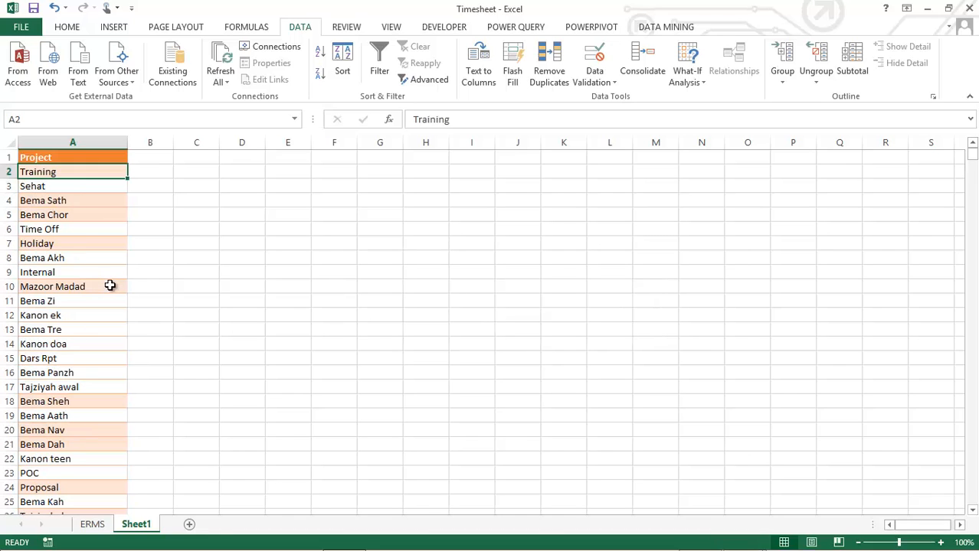
# Set the project cells below the header to No Fill
pyautogui.hotkey('ctrl', 'shift', 'Down')
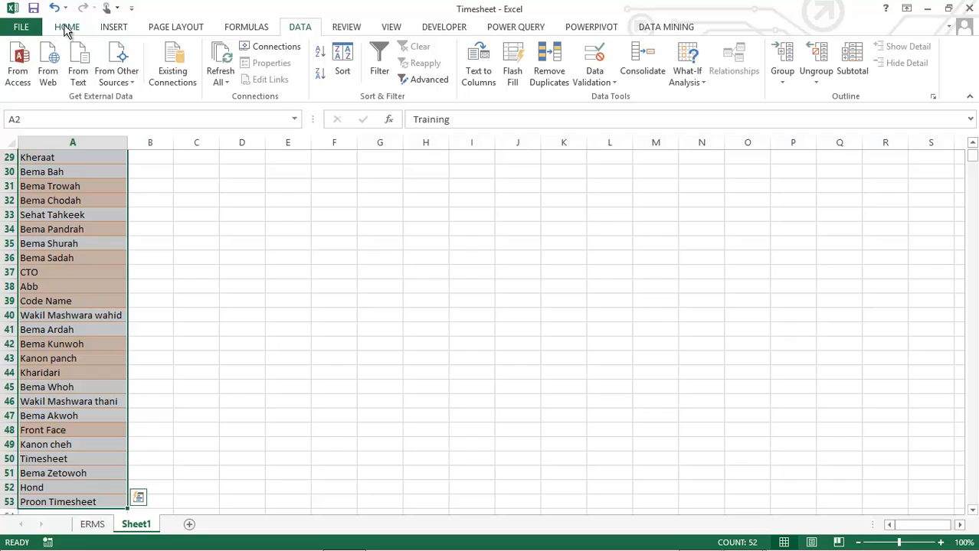
pyautogui.click(67, 27)
pyautogui.click(229, 75)
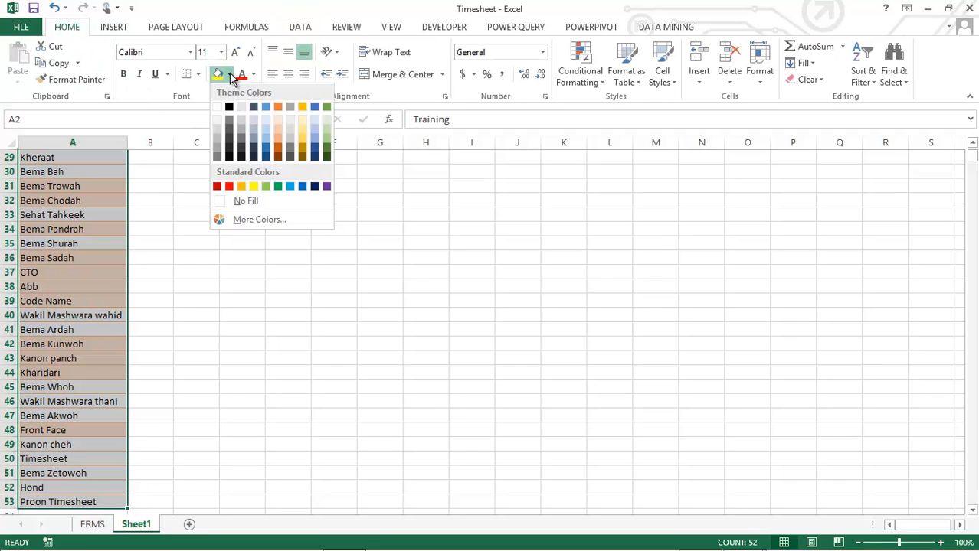
pyautogui.click(234, 200)
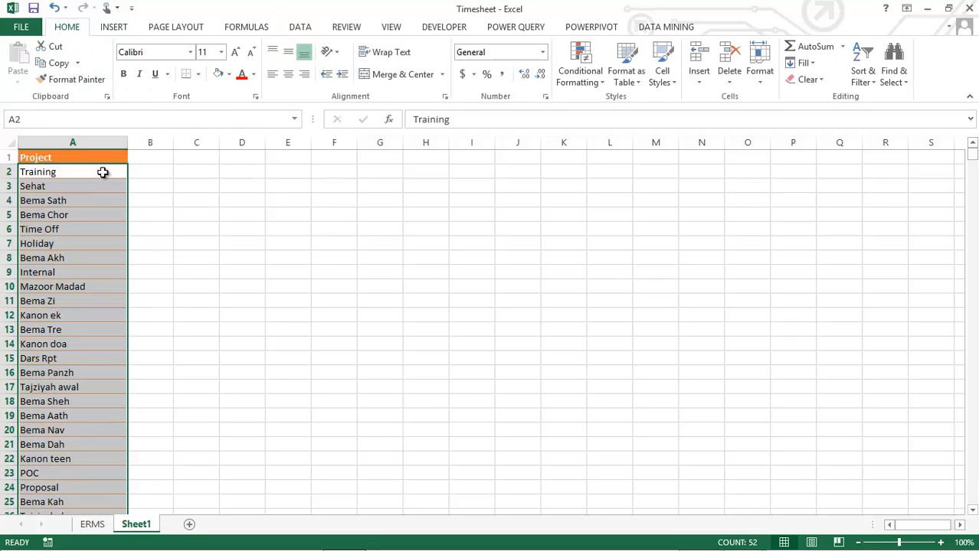
# Format the project list A1:A53 as a table with headers, using the orange Medium style with banded rows
pyautogui.click(93, 158)
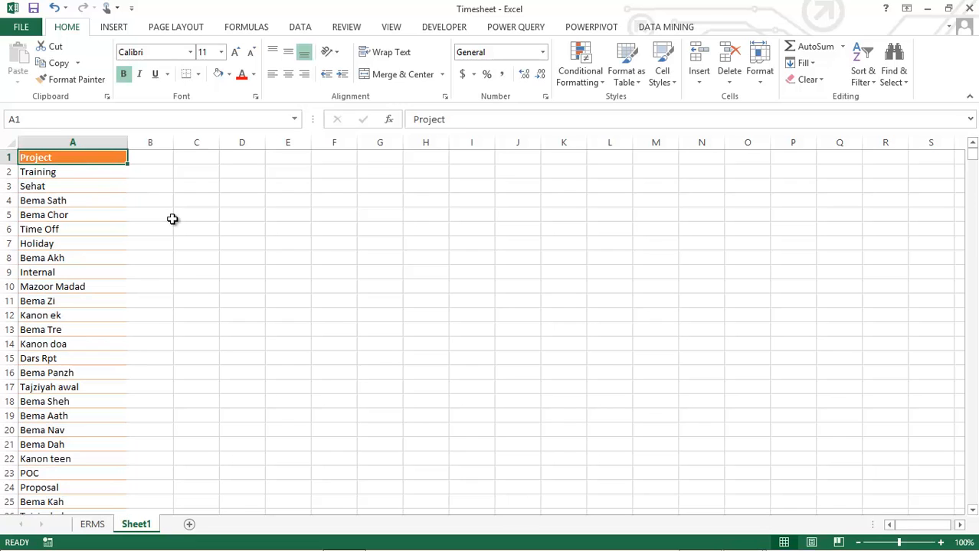
pyautogui.hotkey('ctrl', 'shift', 'Down')
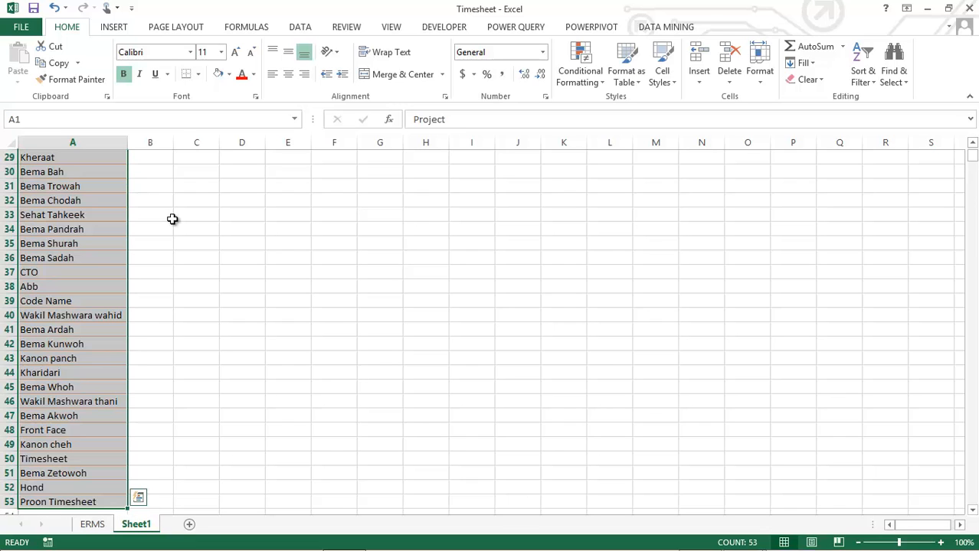
pyautogui.scroll(9, 115, 370)
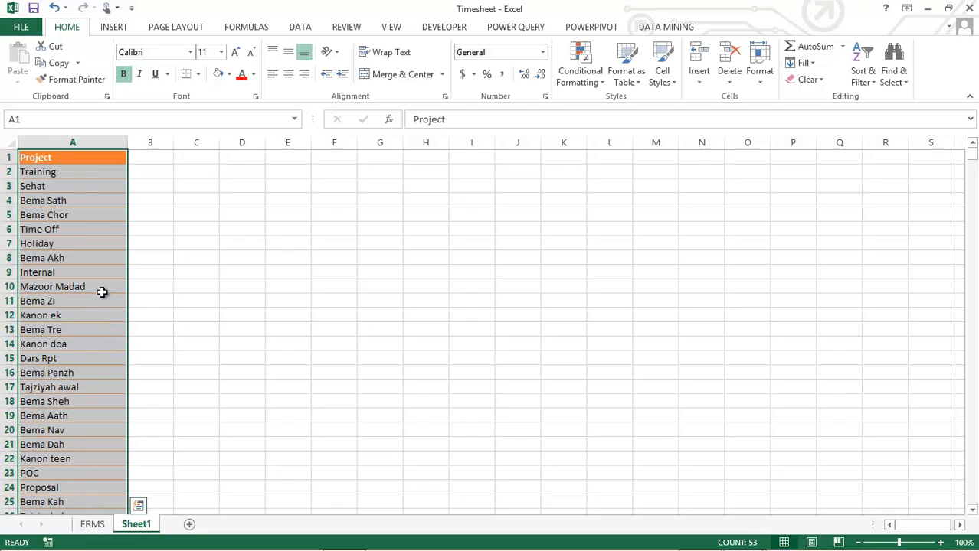
pyautogui.click(638, 84)
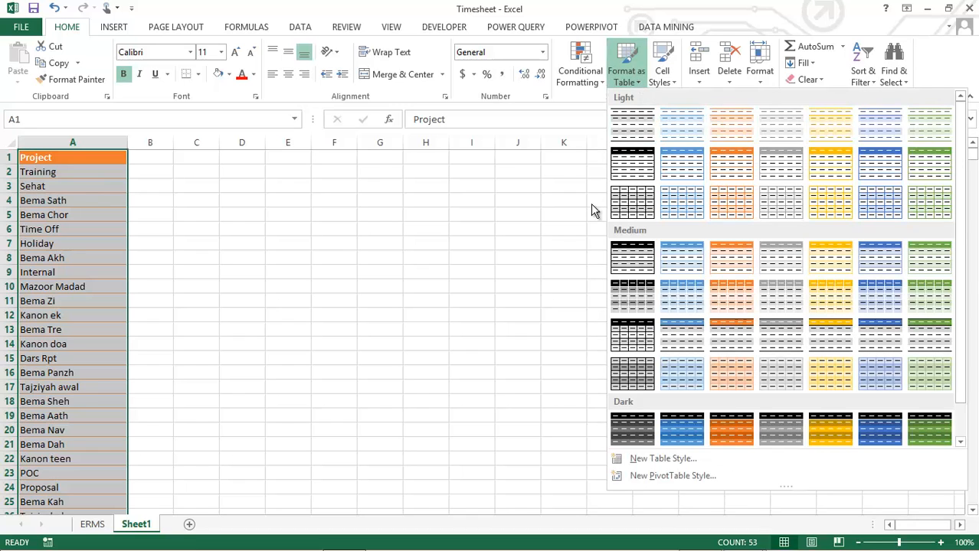
pyautogui.click(732, 271)
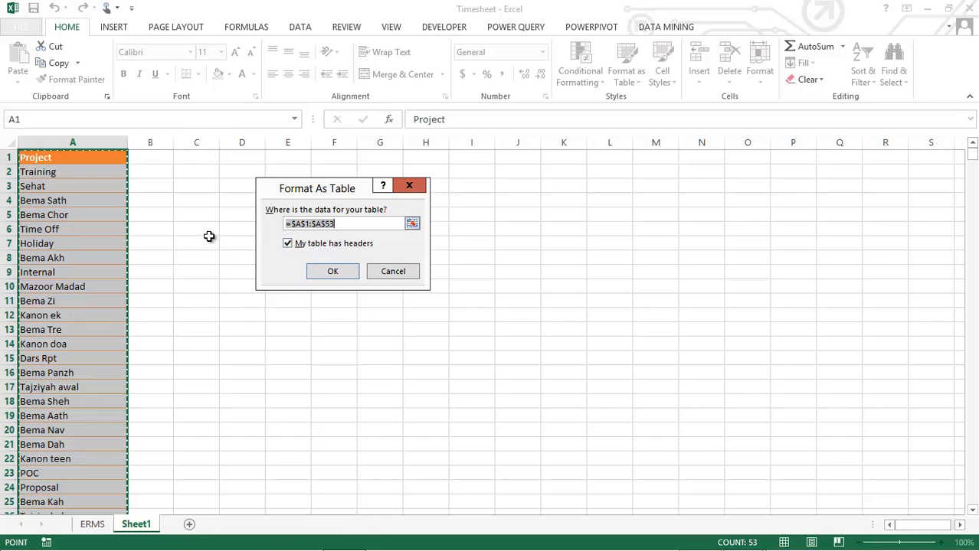
pyautogui.click(332, 272)
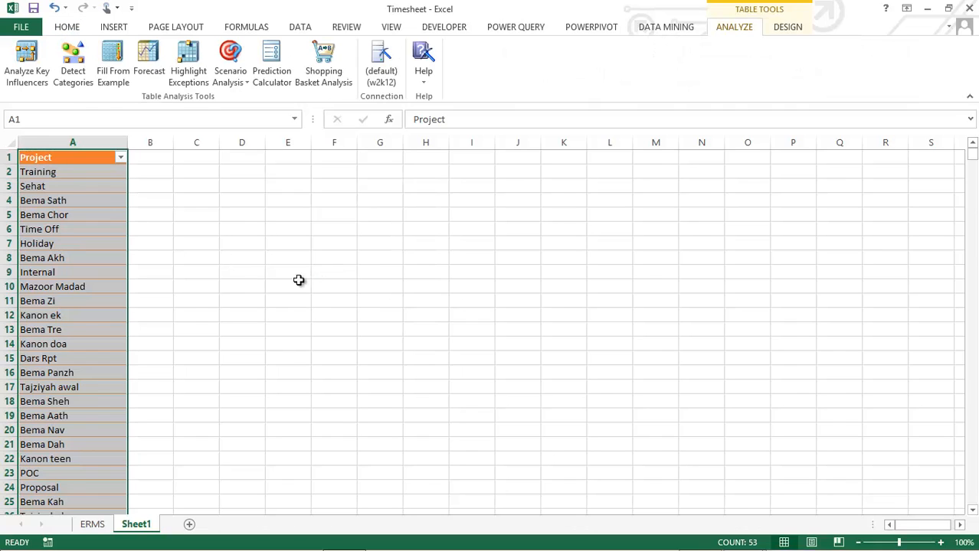
# Name the new project table Projects
pyautogui.click(788, 27)
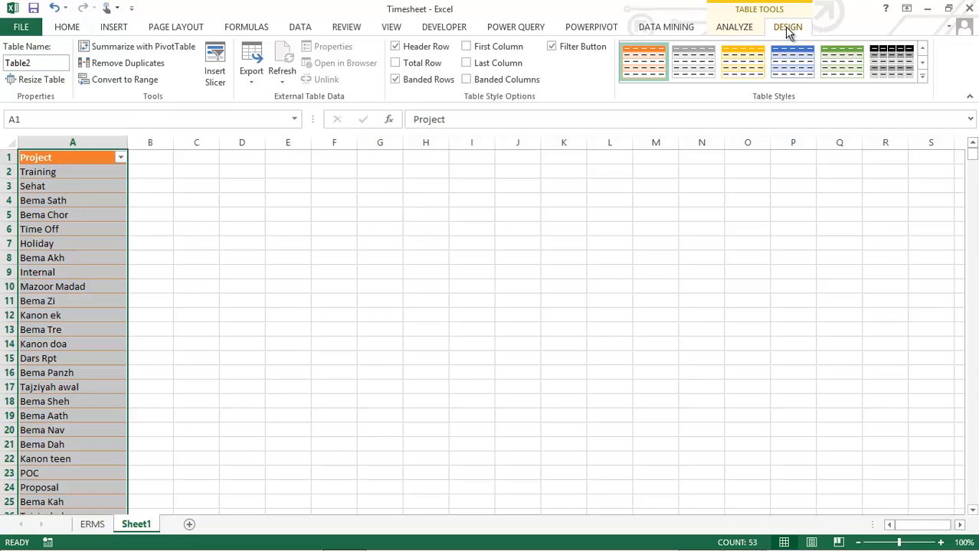
pyautogui.click(42, 64)
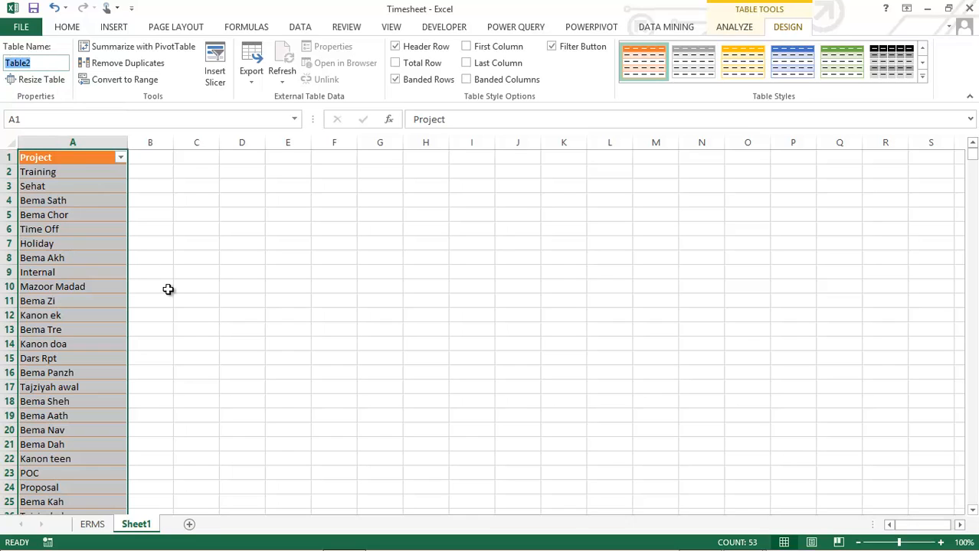
pyautogui.write('Projects')
pyautogui.press('Return')
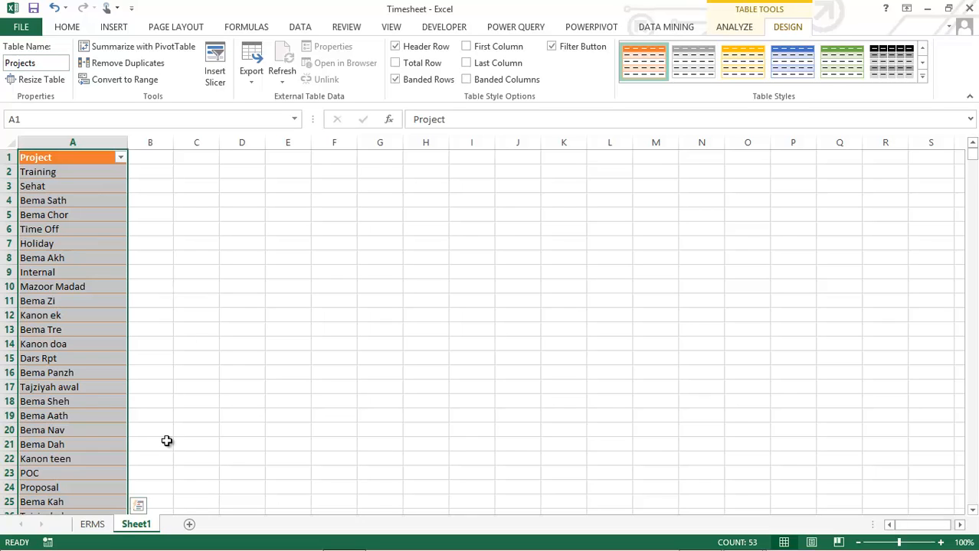
# Rename Sheet1 as Projects
pyautogui.rightClick(139, 532)
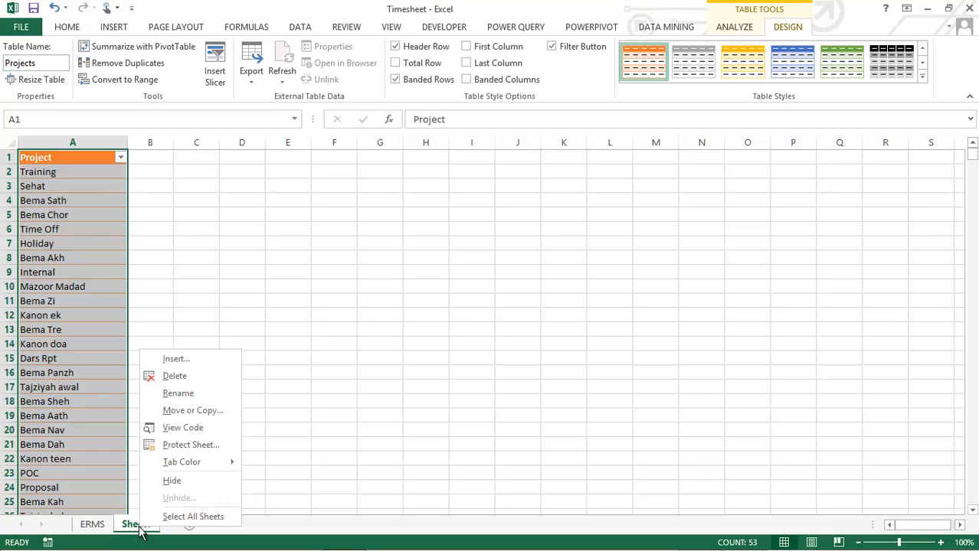
pyautogui.click(169, 395)
pyautogui.write('Projects')
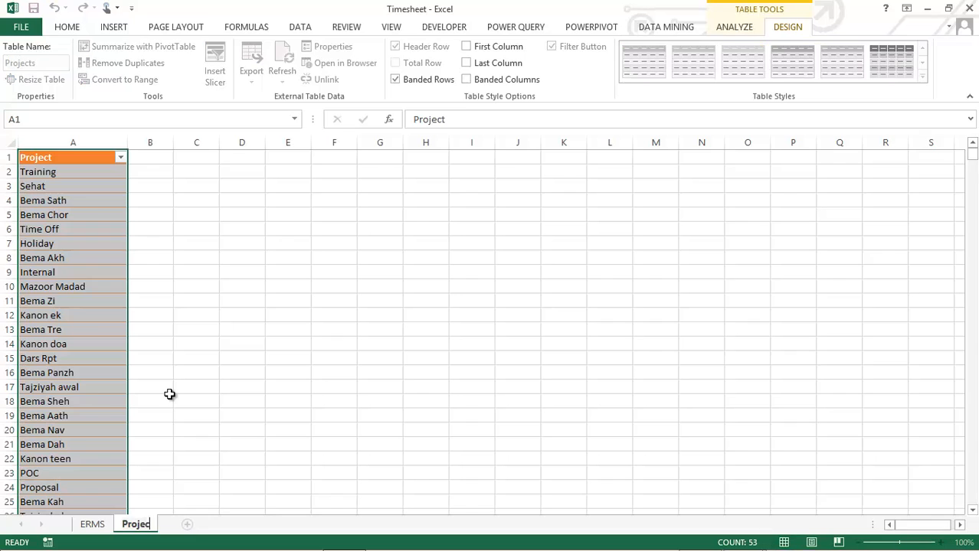
pyautogui.press('Return')
# Compare the unique project list on the Projects sheet with the Project column of the ERMS sheet
pyautogui.click(87, 172)
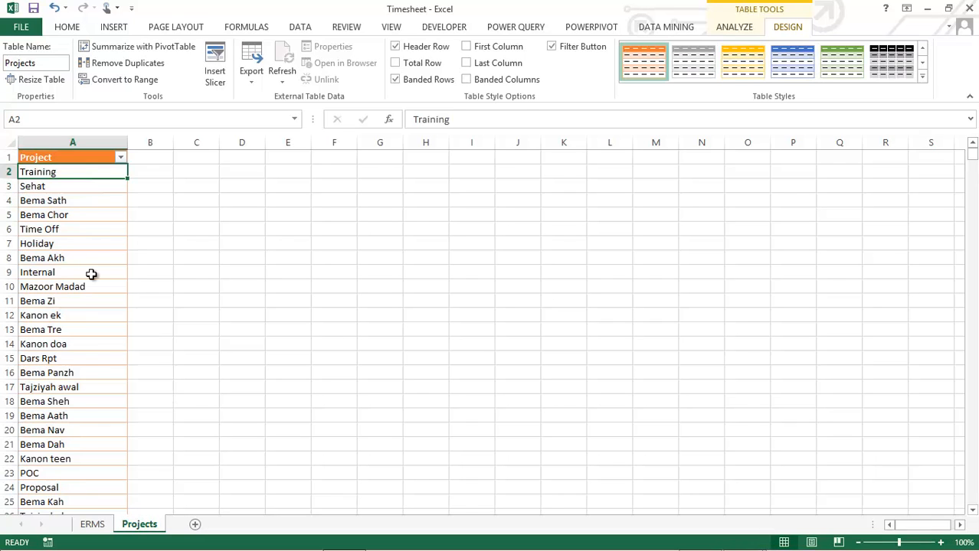
pyautogui.scroll(-5, 66, 404)
pyautogui.scroll(5, 70, 399)
pyautogui.click(92, 525)
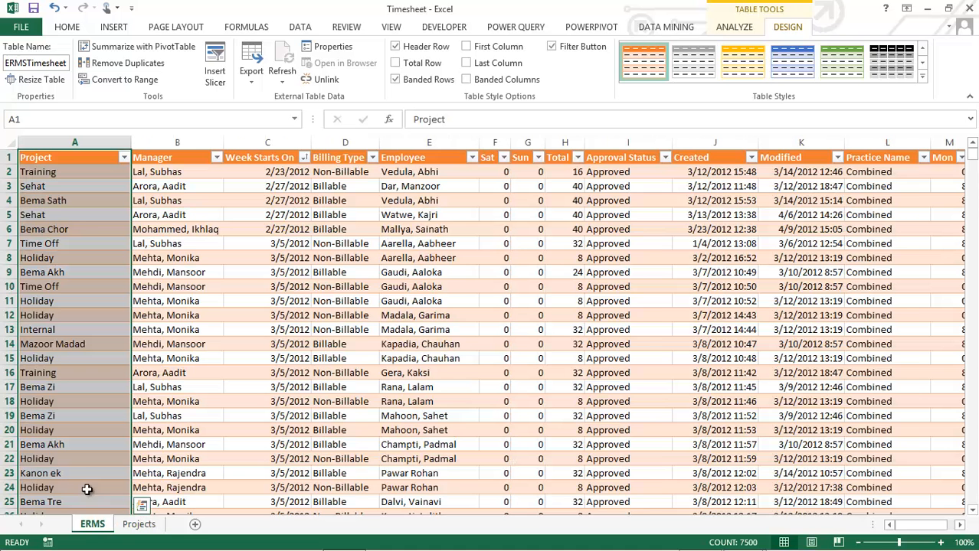
pyautogui.click(60, 177)
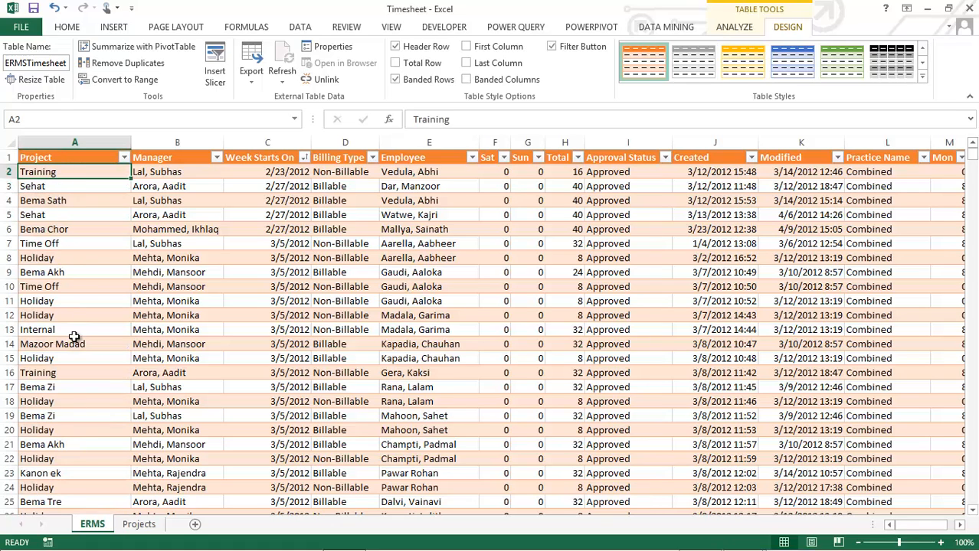
pyautogui.hotkey('ctrl', 'pagedown')
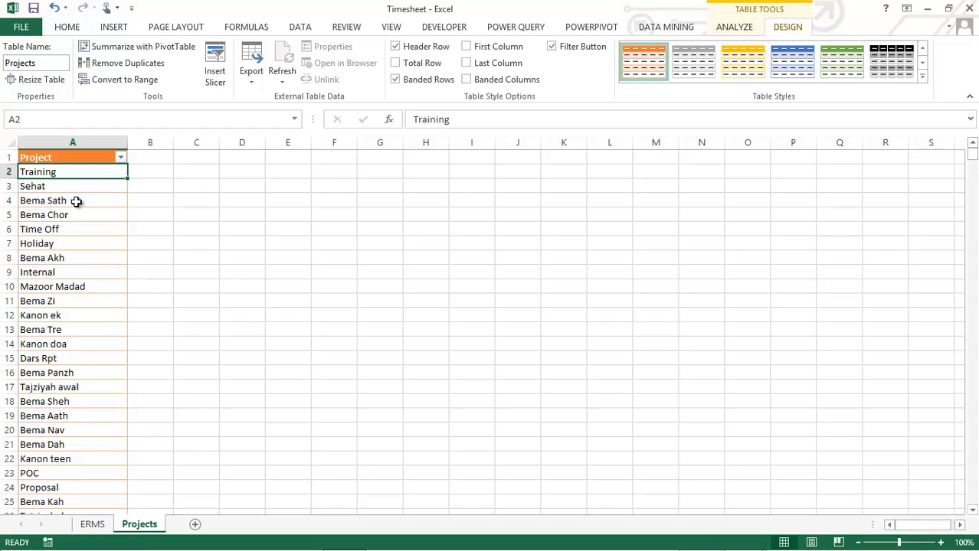
pyautogui.click(103, 524)
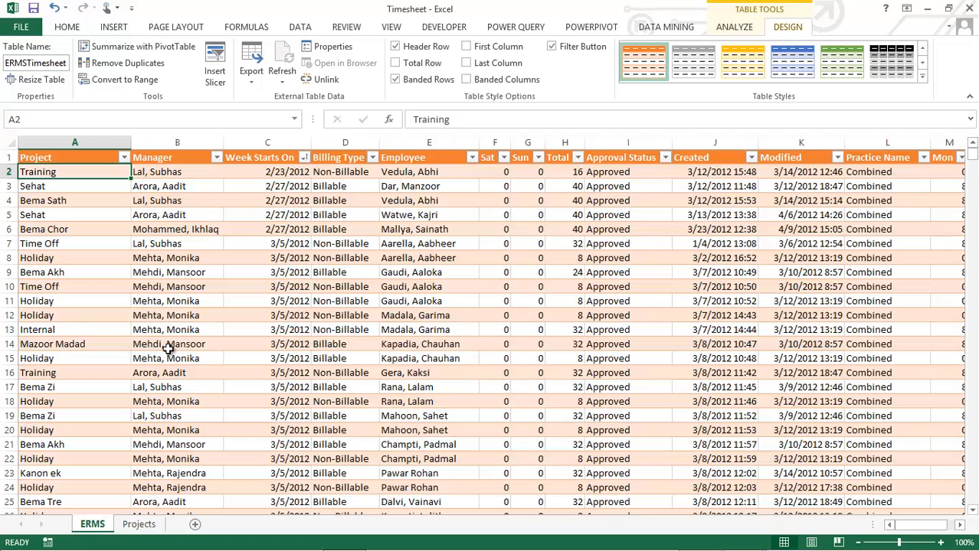
# Review the Manager, Week Starts On, Billing Type, Employee and Approval Status columns of the ERMS table as further dimension candidates
pyautogui.click(161, 158)
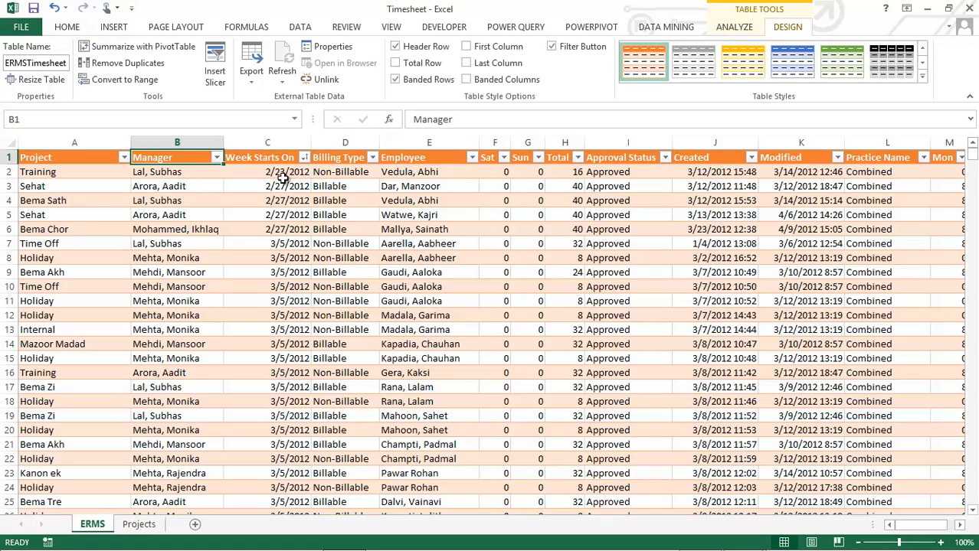
pyautogui.click(261, 160)
pyautogui.click(331, 160)
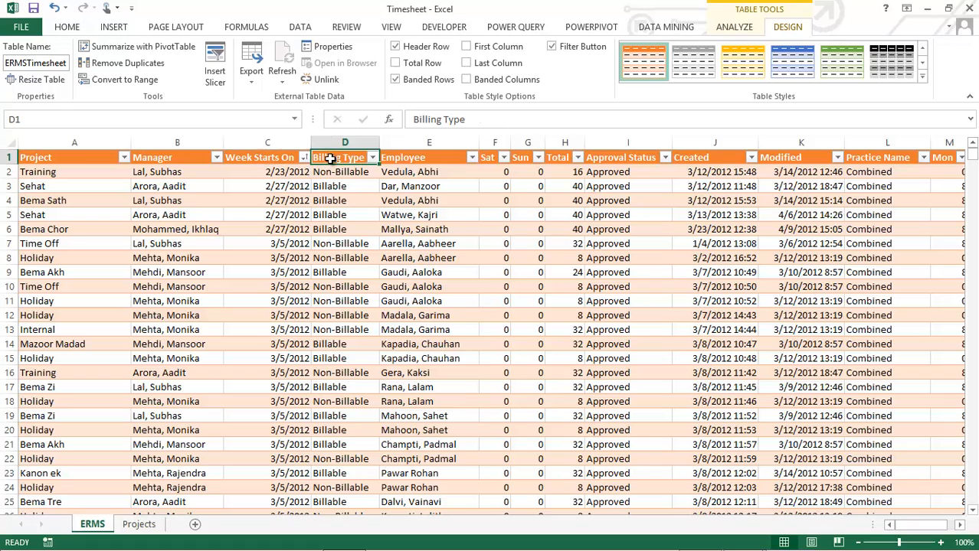
pyautogui.click(423, 160)
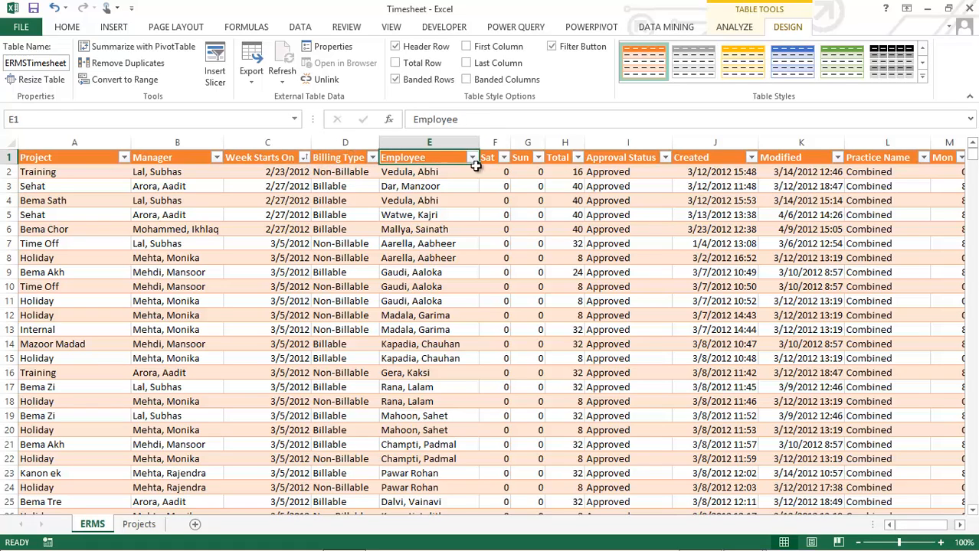
pyautogui.click(619, 161)
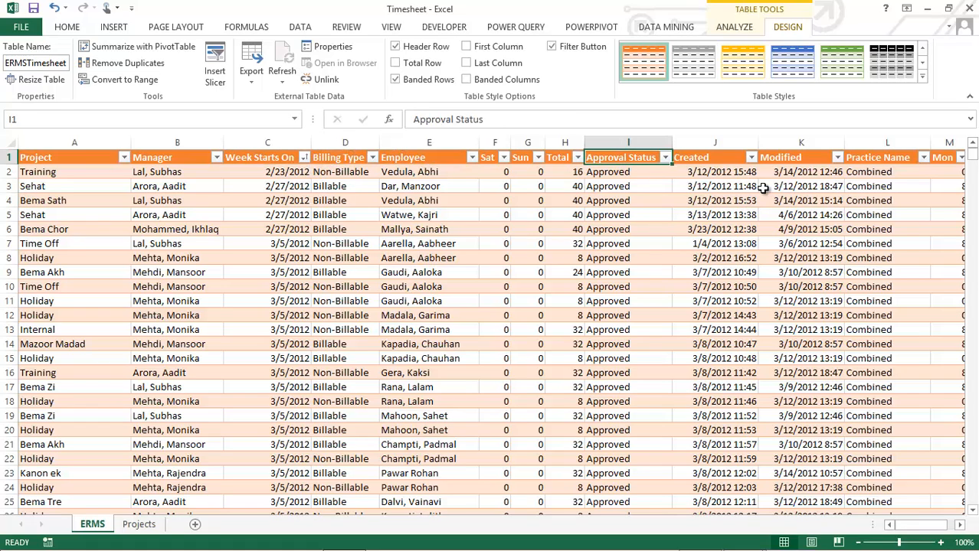
# Check the Practice Name column of the ERMS table, and compare the Managers, Projects and Date sheets with their source columns
pyautogui.click(874, 157)
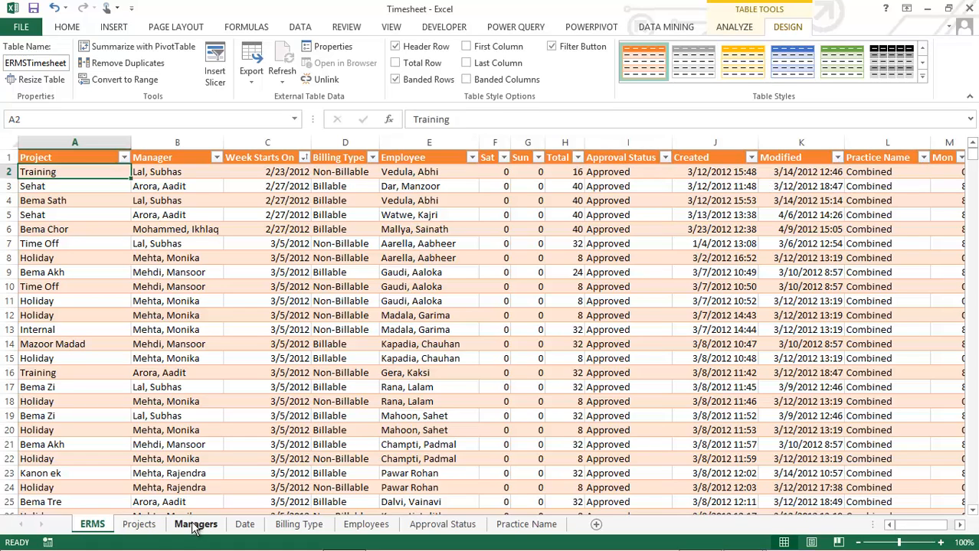
pyautogui.click(195, 526)
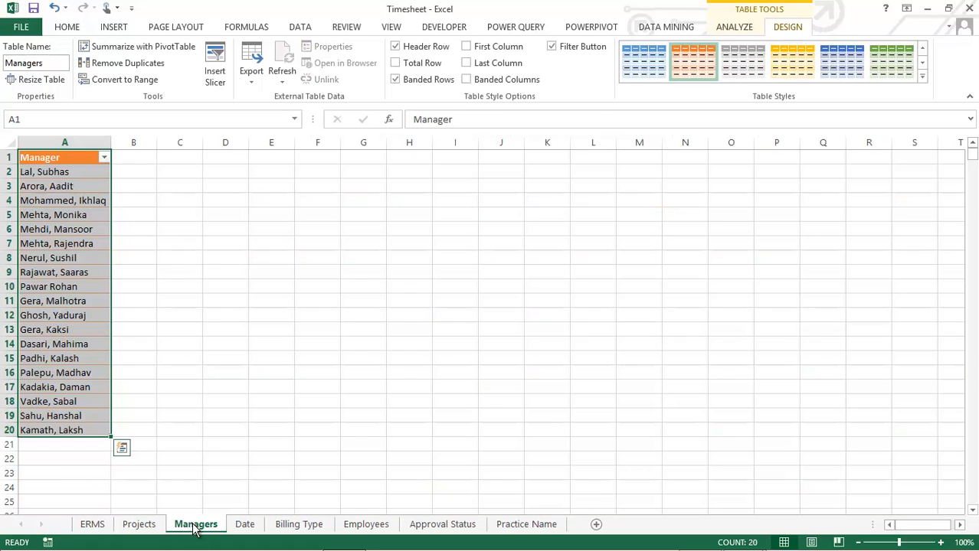
pyautogui.click(44, 174)
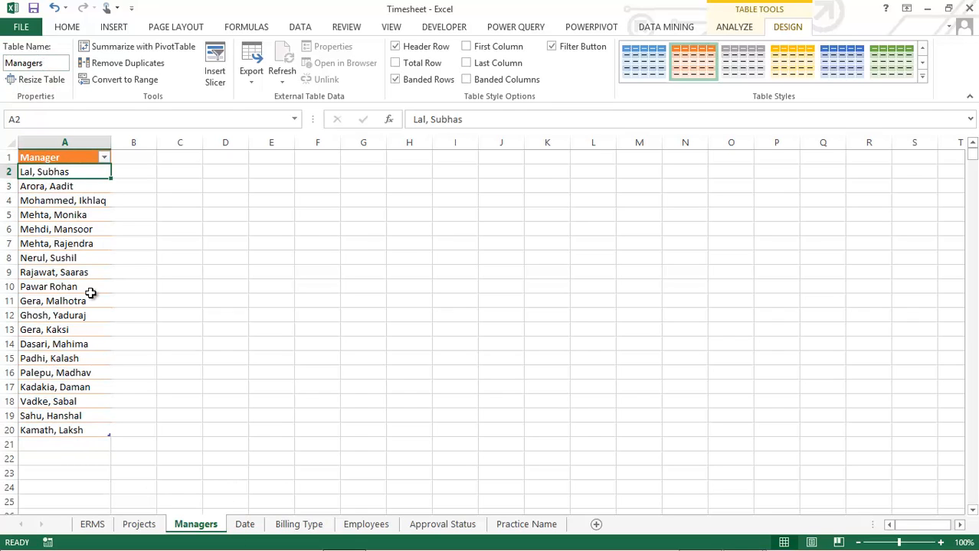
pyautogui.click(93, 524)
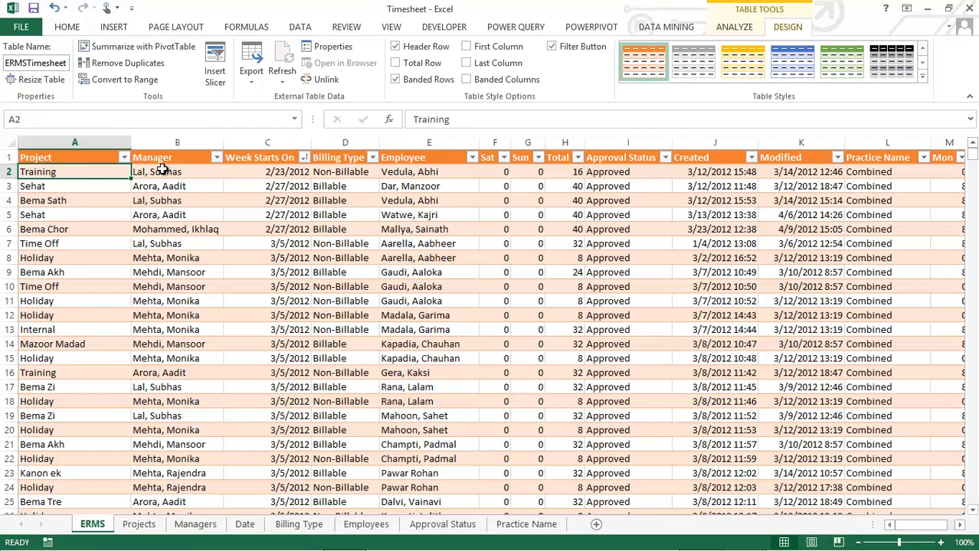
pyautogui.click(146, 527)
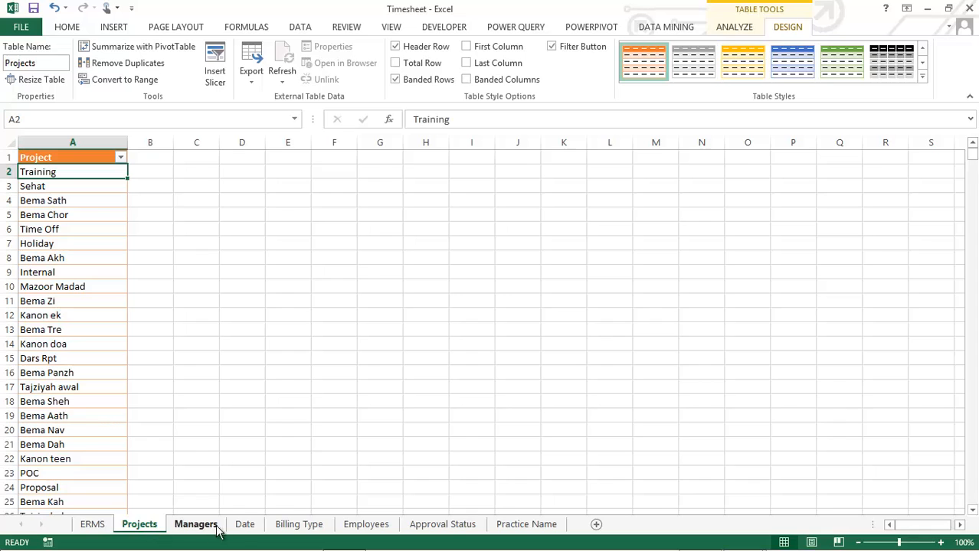
pyautogui.click(245, 526)
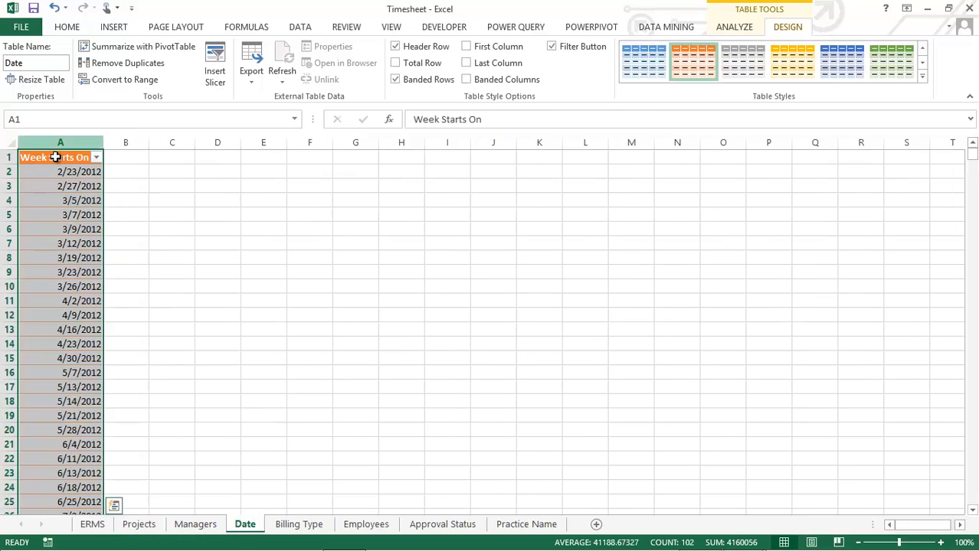
pyautogui.click(55, 170)
pyautogui.moveTo(123, 540)
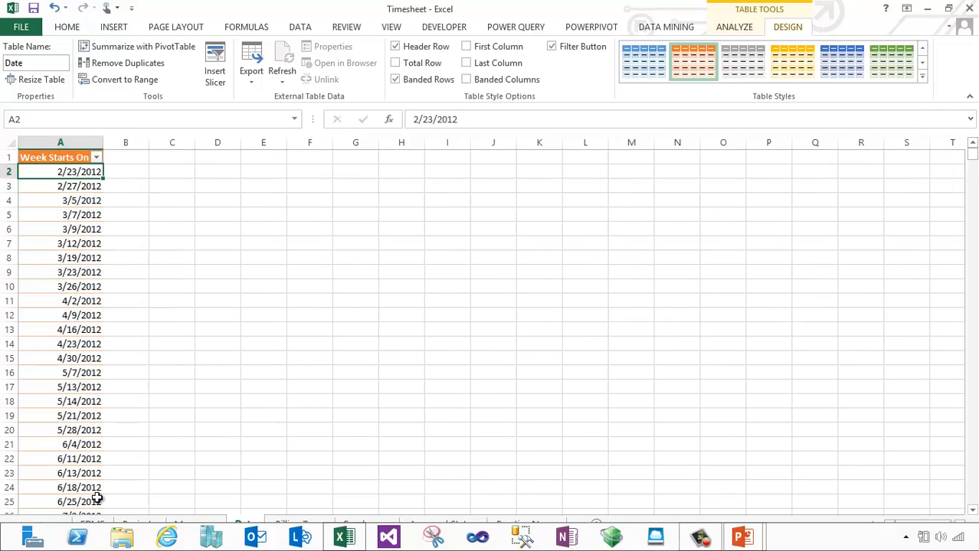
# Review the remaining ERMS columns and the Managers, Date, Billing Type, Employees, Approval Status and Practice Name dimension sheets
pyautogui.click(93, 525)
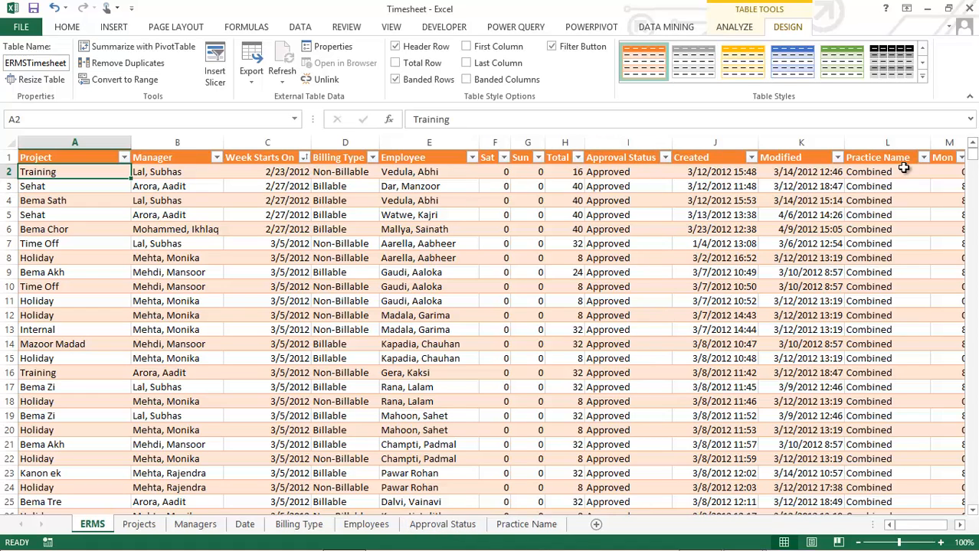
pyautogui.moveTo(925, 527); pyautogui.dragTo(255, 351)
pyautogui.click(202, 523)
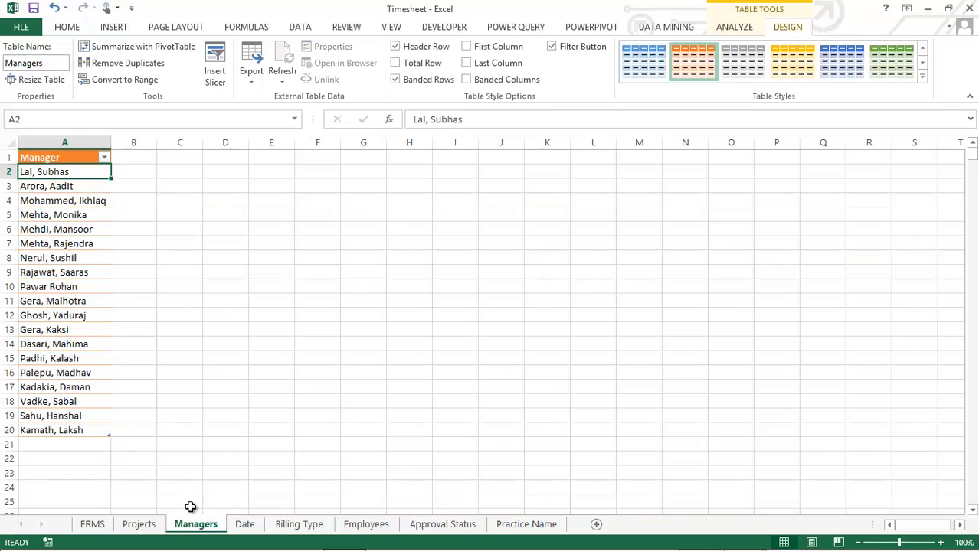
pyautogui.click(245, 525)
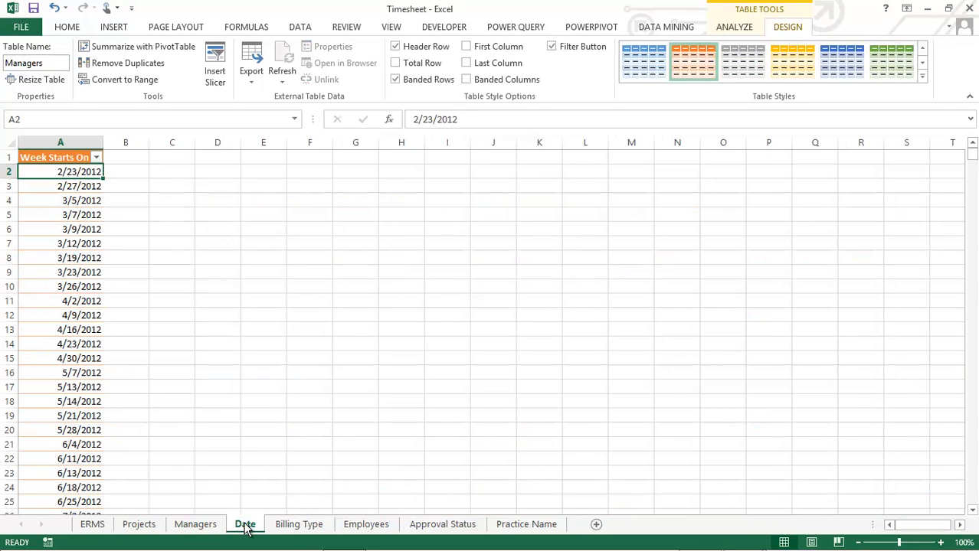
pyautogui.click(299, 525)
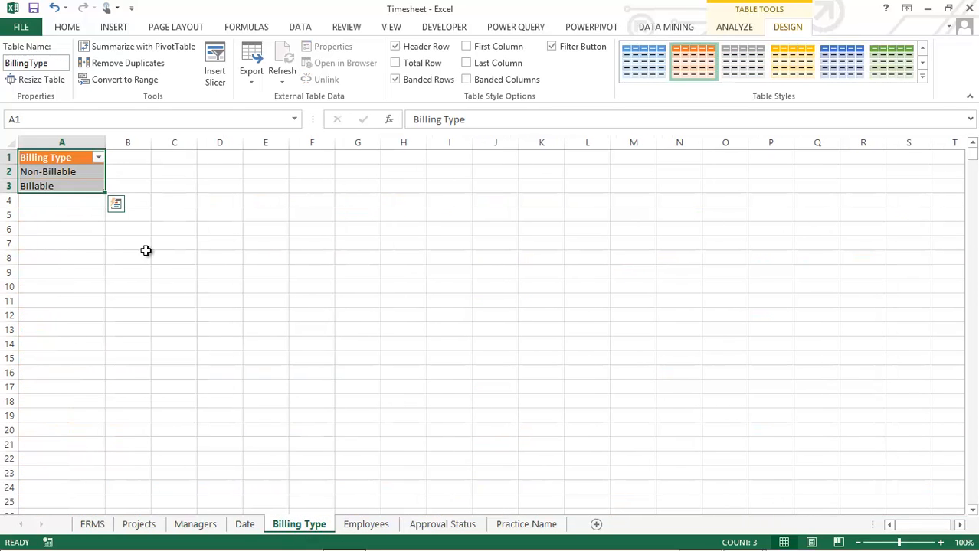
pyautogui.click(366, 524)
pyautogui.click(430, 527)
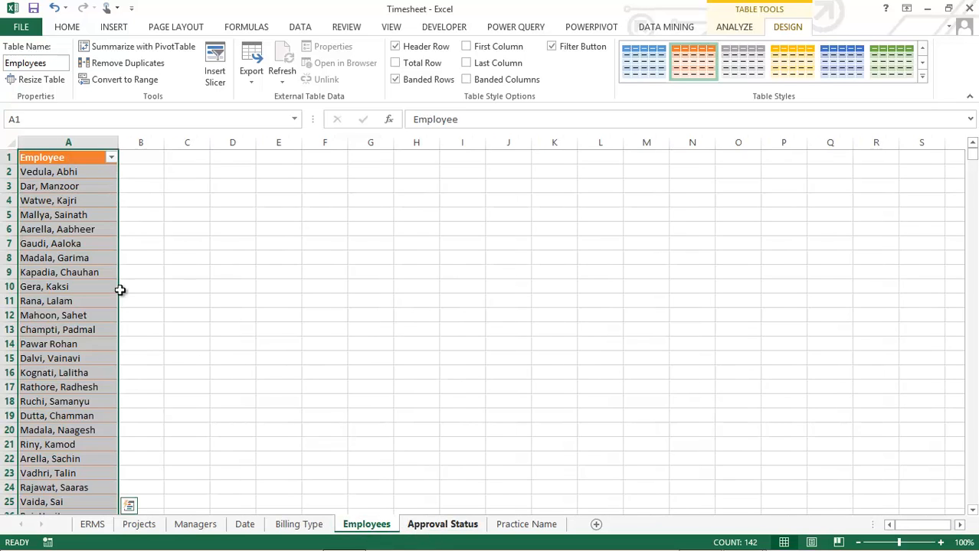
pyautogui.click(525, 526)
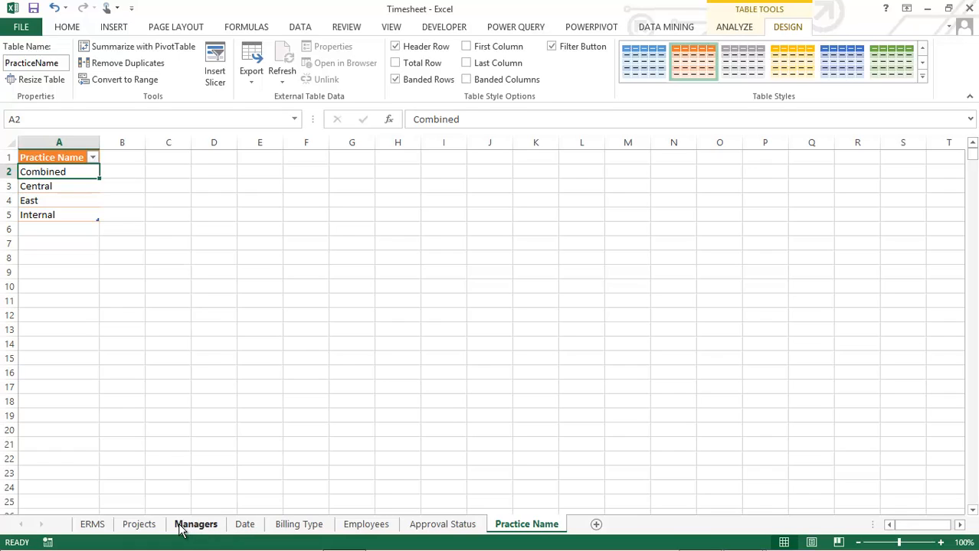
# Add the timesheet table on the ERMS sheet to the PowerPivot data model
pyautogui.click(93, 526)
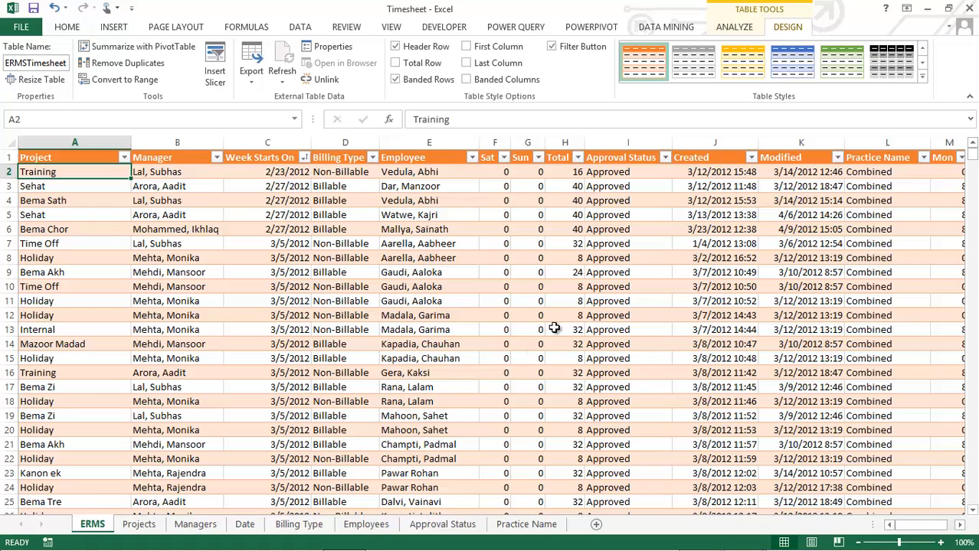
pyautogui.click(590, 28)
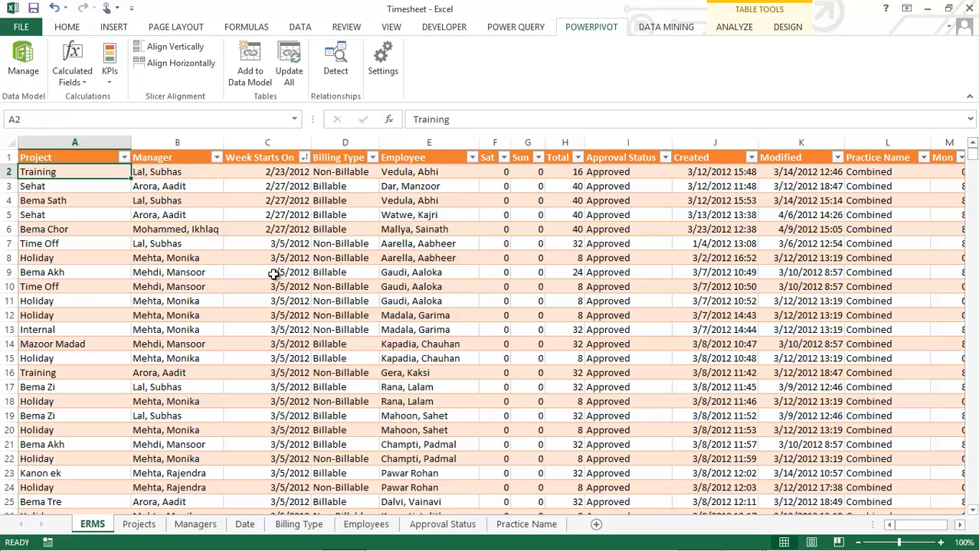
pyautogui.click(249, 77)
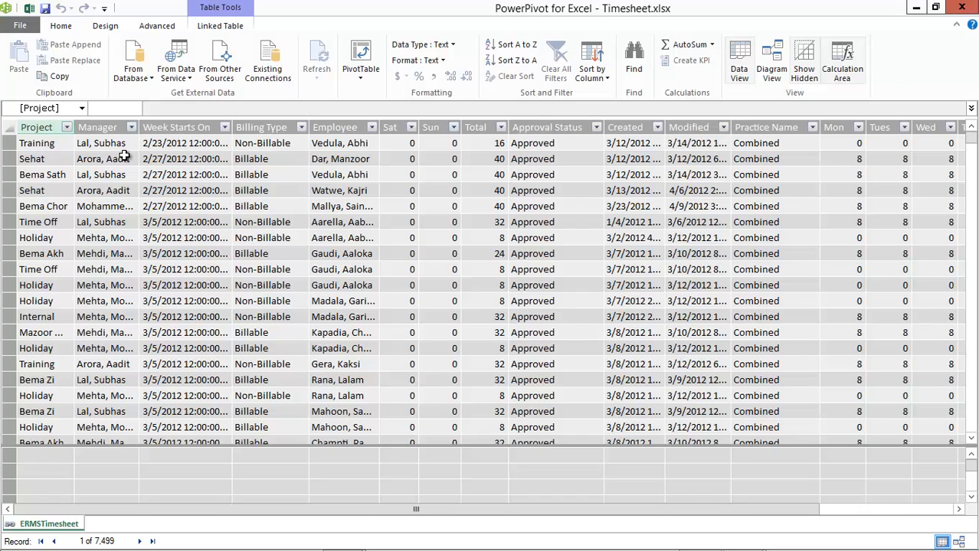
# Examine the database and data service options for getting external data in the PowerPivot window
pyautogui.click(150, 78)
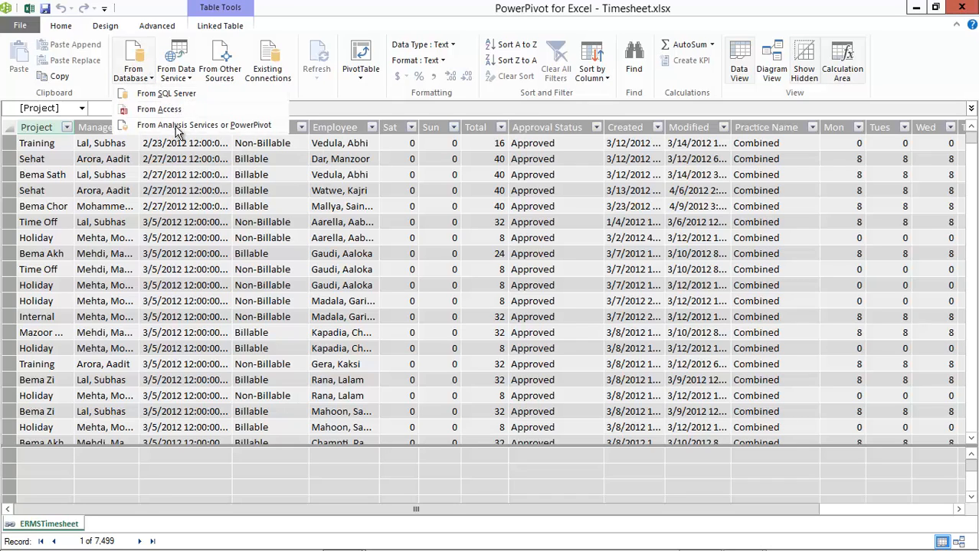
pyautogui.click(191, 81)
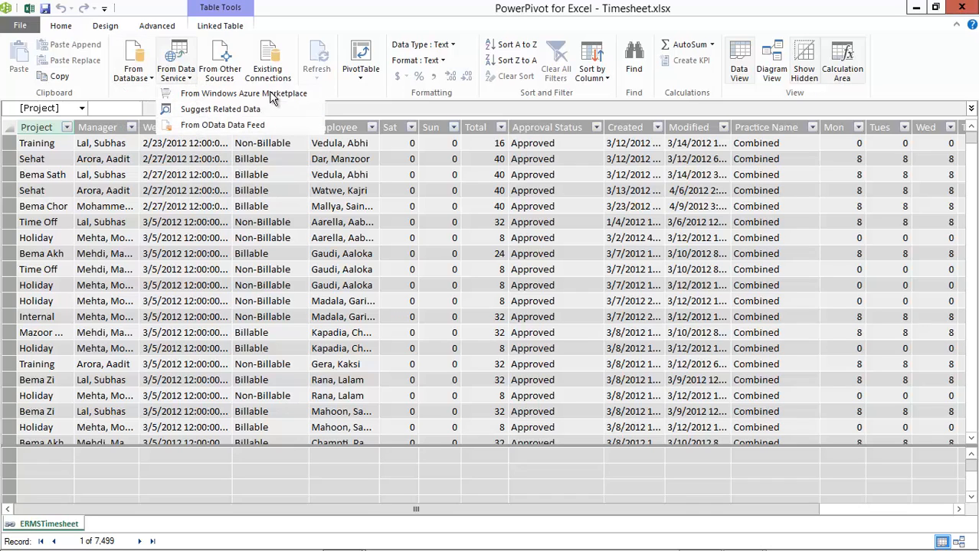
pyautogui.click(303, 5)
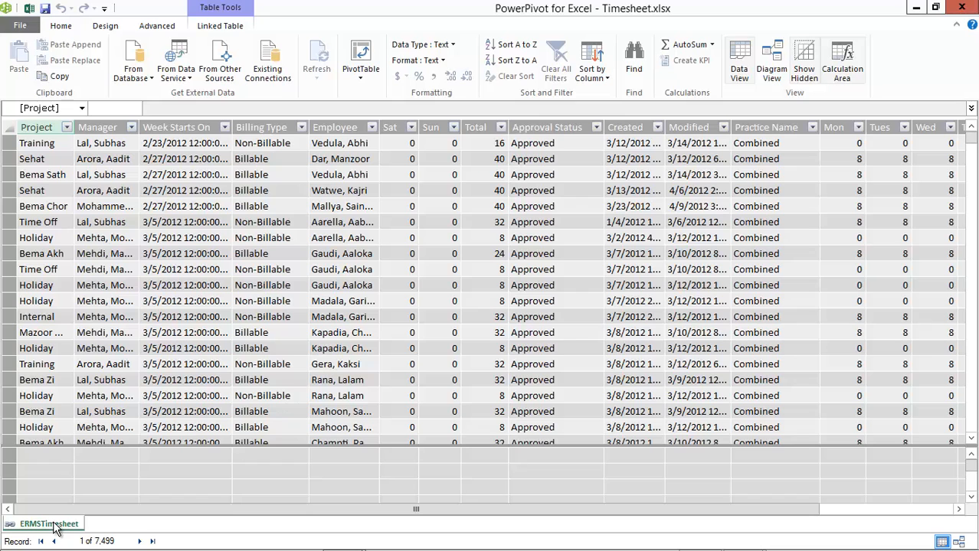
# Switch back to the Excel workbook and add the Projects table to the data model
pyautogui.hotkey('alt', 'Tab')
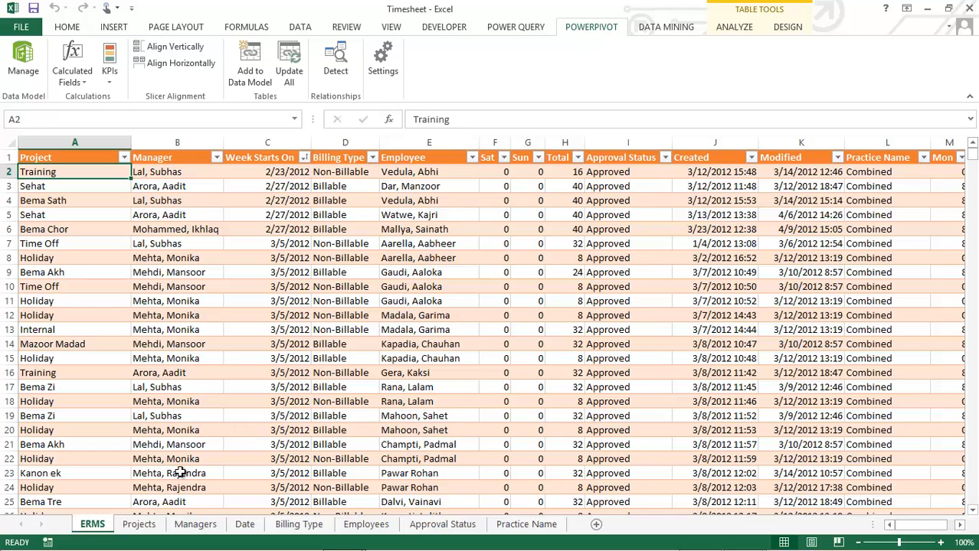
pyautogui.click(135, 528)
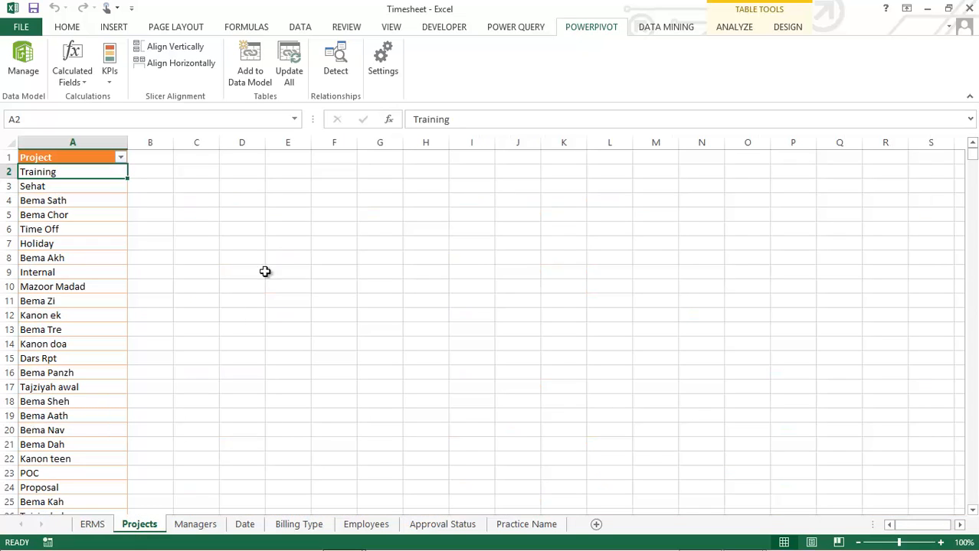
pyautogui.click(249, 75)
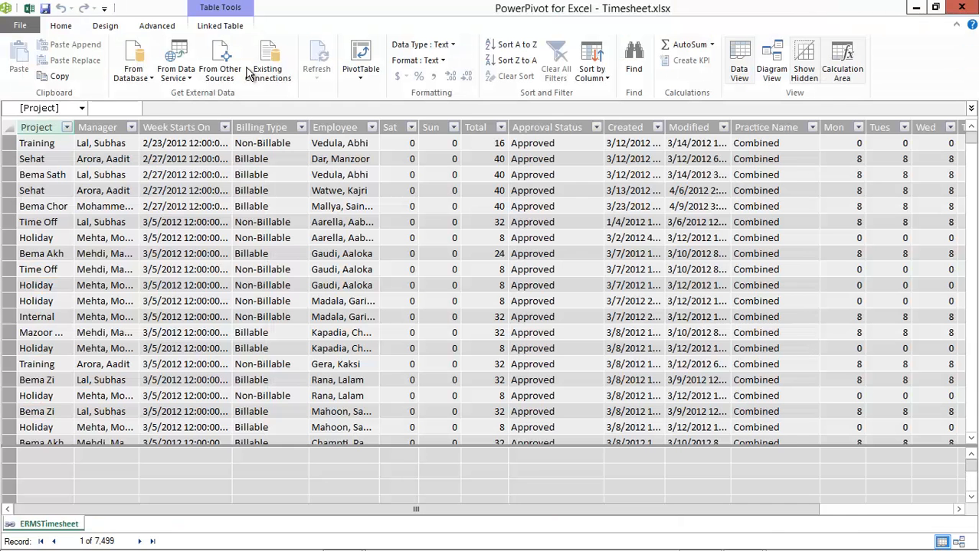
pyautogui.hotkey('alt', 'Tab')
# Add the Managers table to the data model and return to the workbook
pyautogui.click(194, 524)
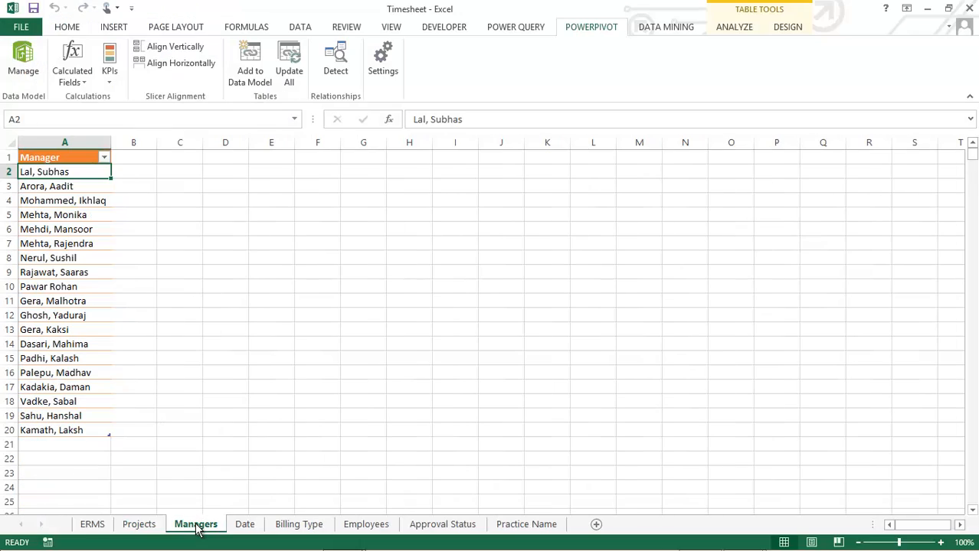
pyautogui.click(248, 76)
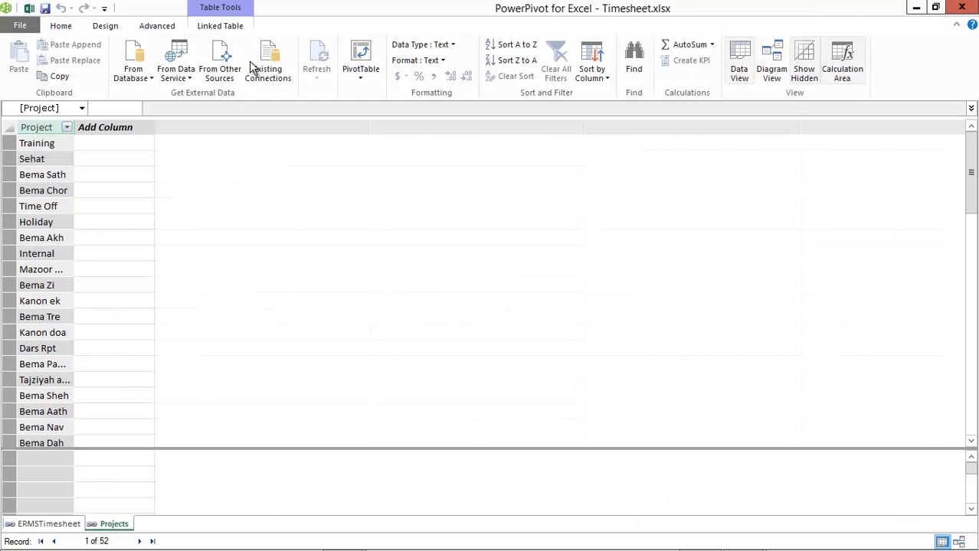
pyautogui.hotkey('alt', 'Tab')
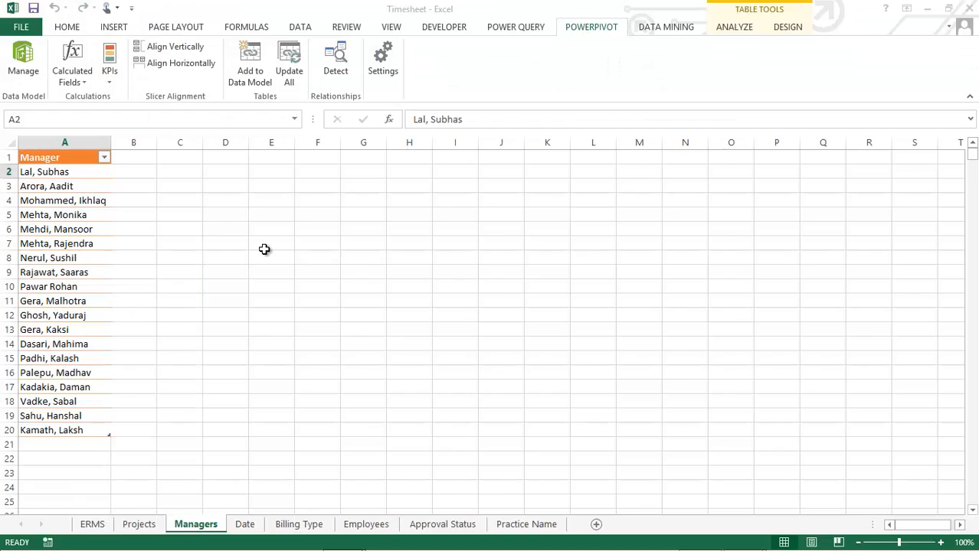
# Add the Date table with the Week Starts On values to the data model and return to the workbook
pyautogui.click(244, 526)
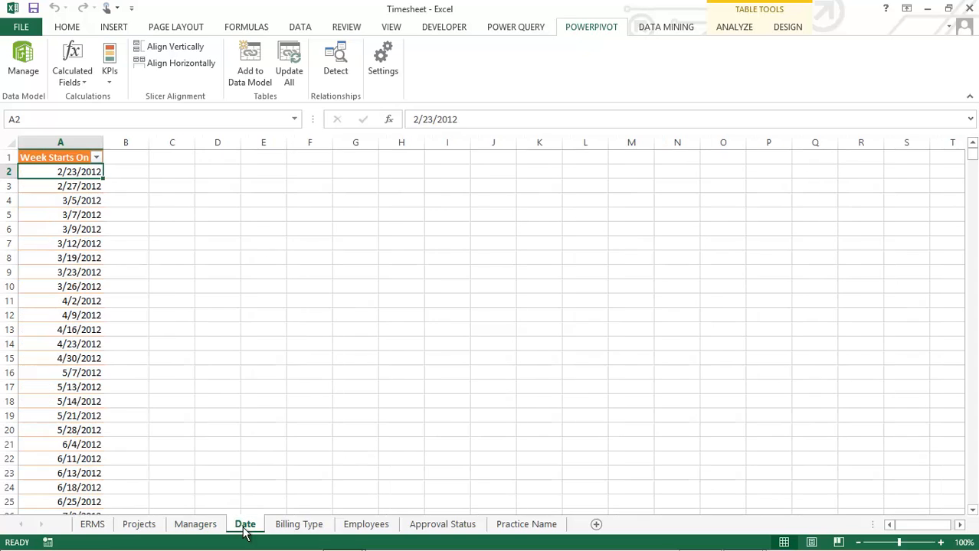
pyautogui.click(250, 68)
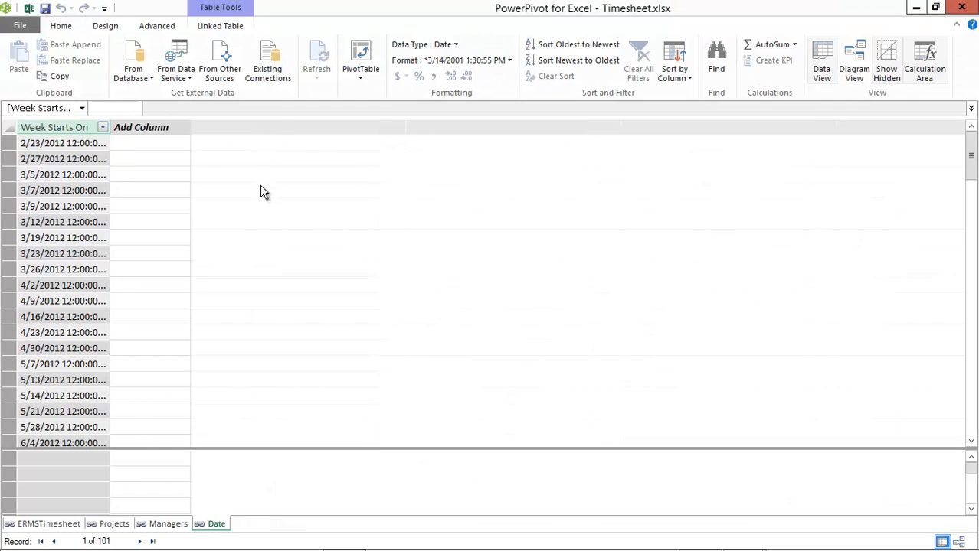
pyautogui.hotkey('alt', 'Tab')
# Add the Billing Type, Employees, Approval Status and Practice Name tables to the data model
pyautogui.click(299, 525)
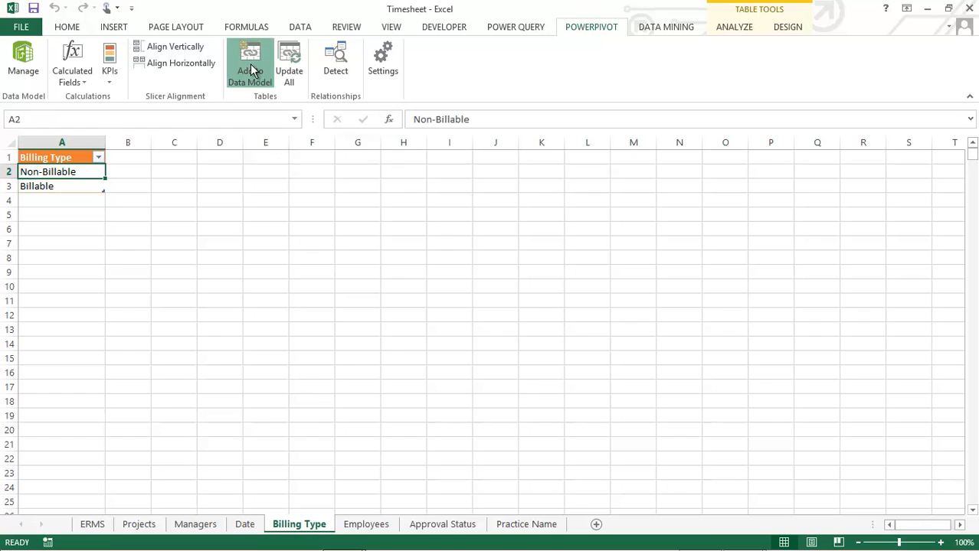
pyautogui.click(251, 70)
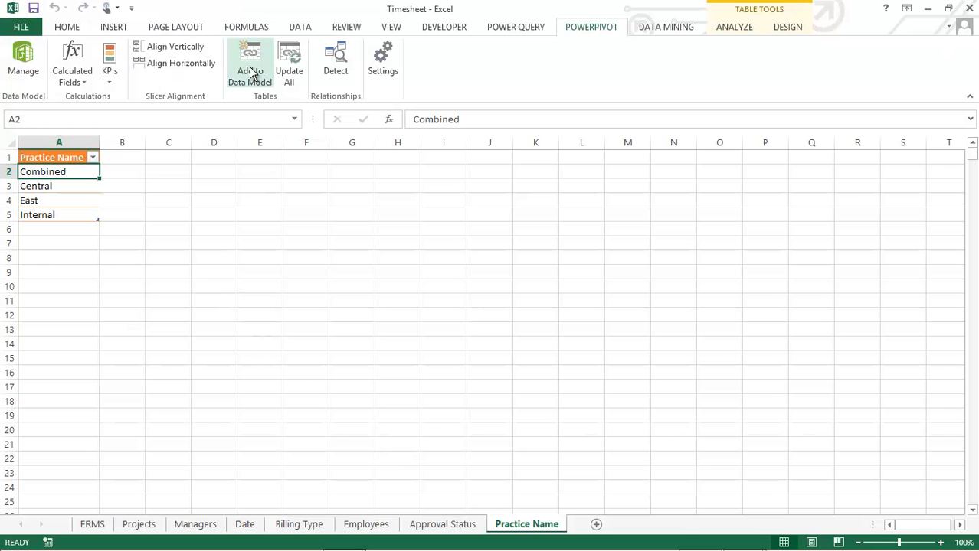
pyautogui.click(252, 73)
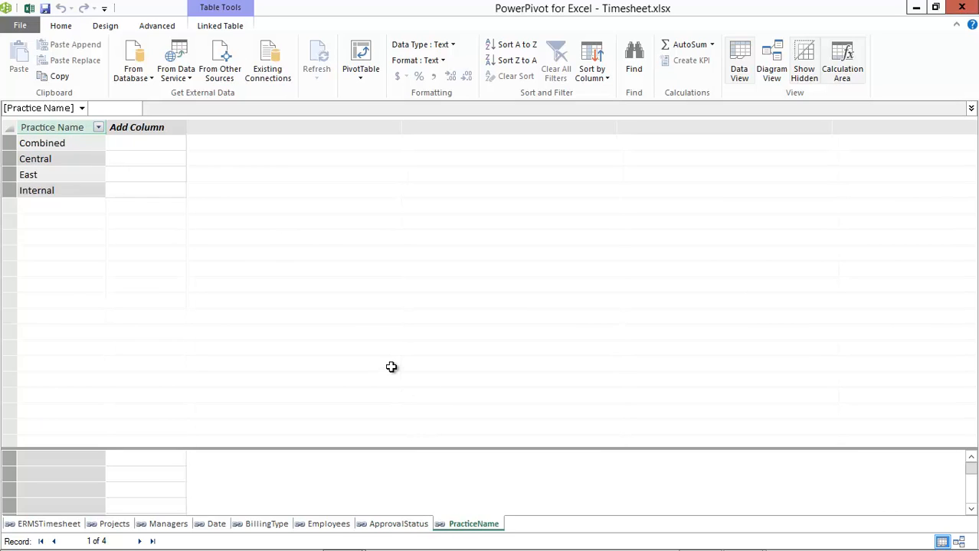
# Compare the Practice Name sheet with its linked table in PowerPivot and inspect the linked Projects table
pyautogui.hotkey('alt', 'Tab')
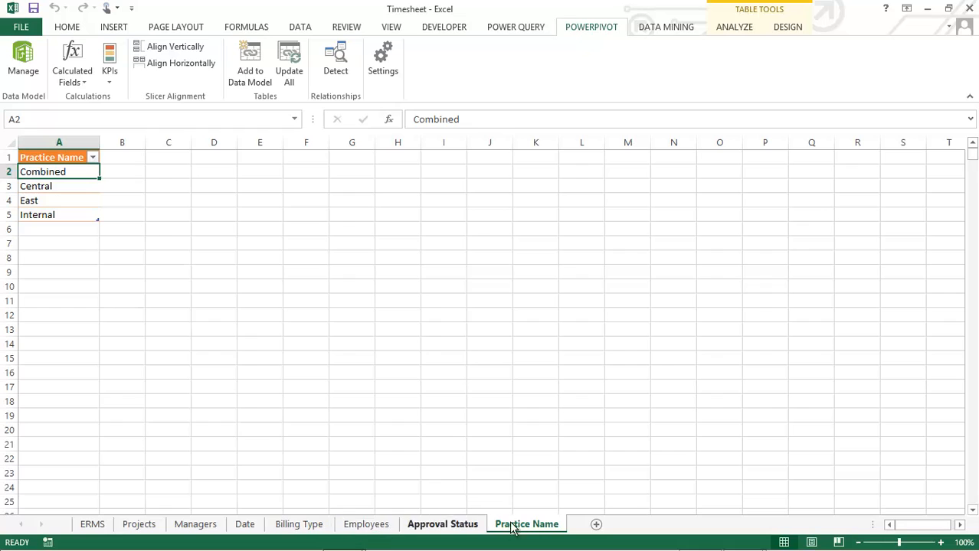
pyautogui.hotkey('alt', 'Tab')
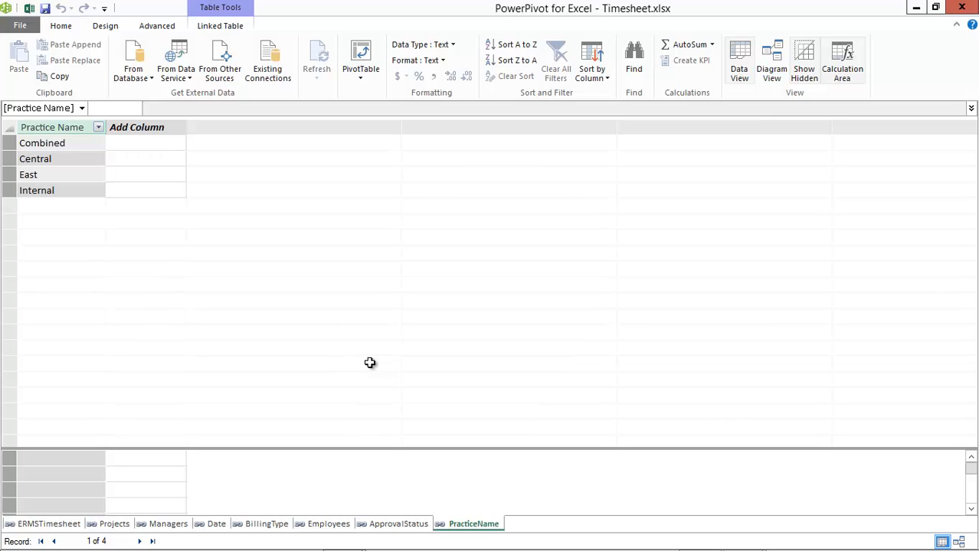
pyautogui.click(115, 523)
pyautogui.click(115, 525)
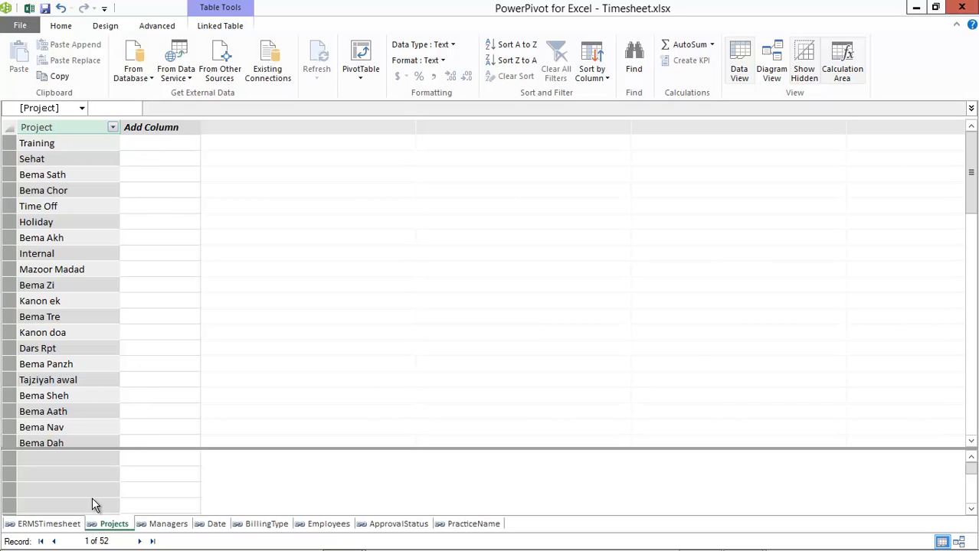
# Open the ERMSTimesheet table in PowerPivot and show the data model in Diagram View
pyautogui.click(46, 526)
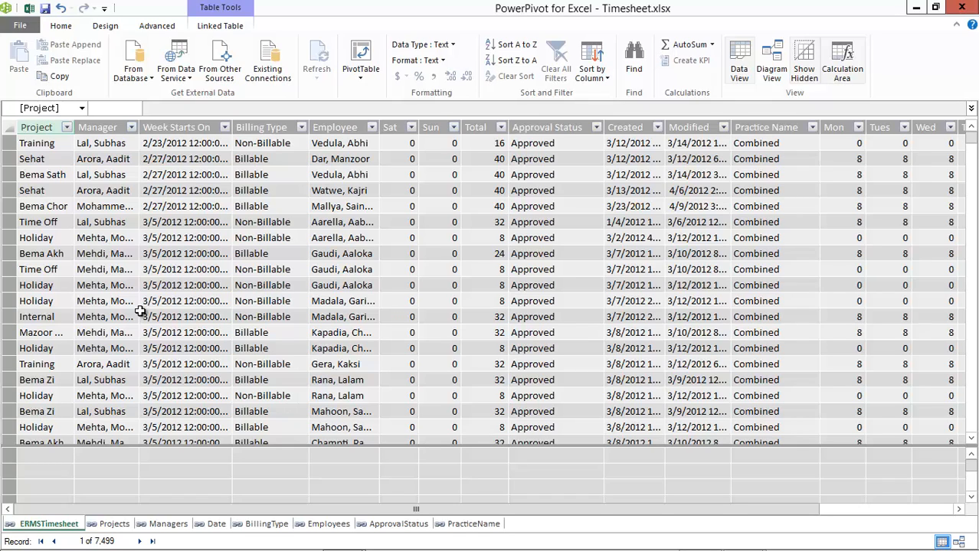
pyautogui.click(773, 68)
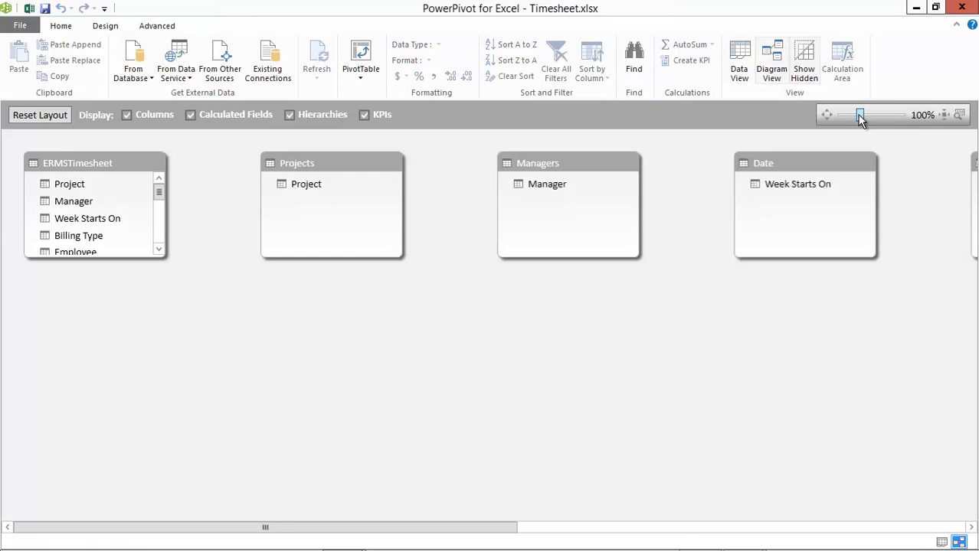
# Move ERMSTimesheet clear of the top table row, and stack shortened Projects and Managers boxes in a column left of it
pyautogui.moveTo(859, 115); pyautogui.dragTo(855, 115)
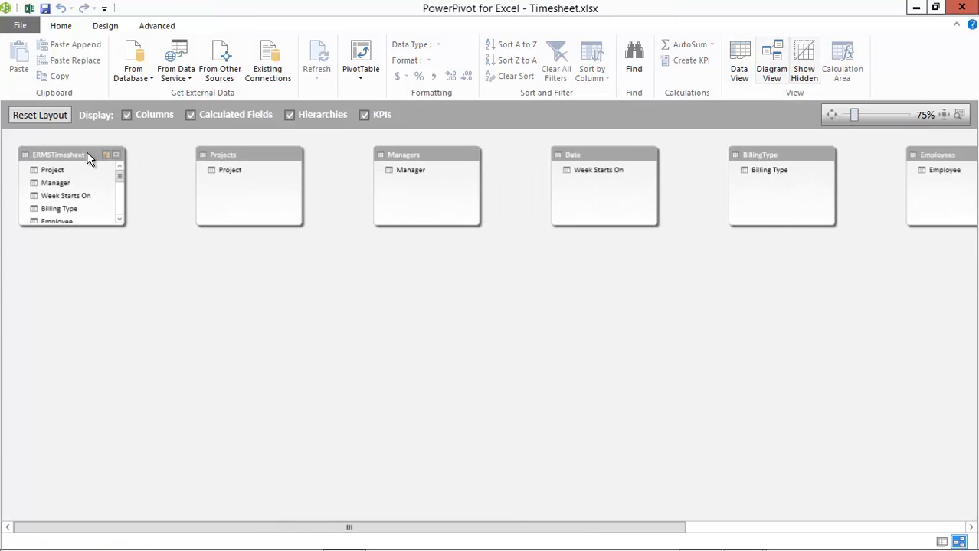
pyautogui.moveTo(92, 153); pyautogui.dragTo(258, 253)
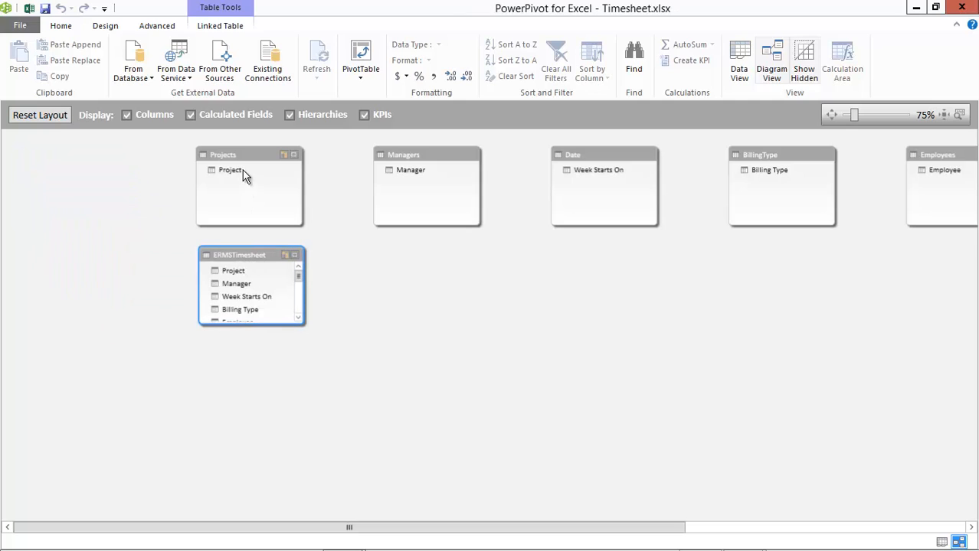
pyautogui.moveTo(252, 157); pyautogui.dragTo(111, 150)
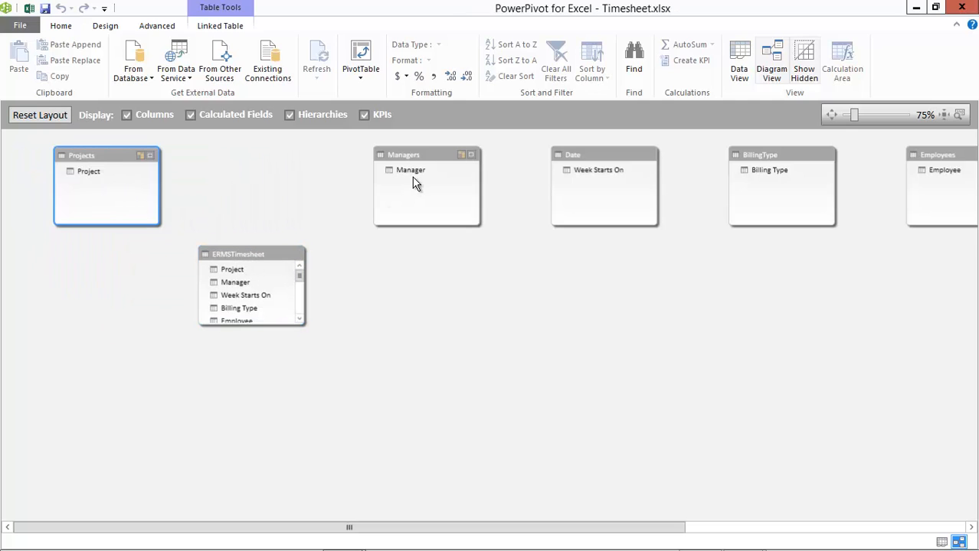
pyautogui.moveTo(427, 159); pyautogui.dragTo(101, 262)
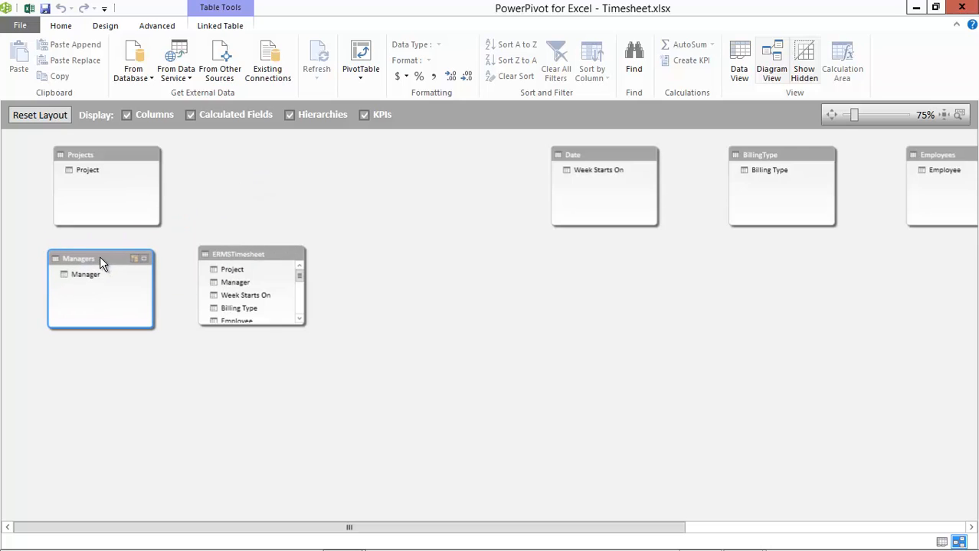
pyautogui.moveTo(102, 224); pyautogui.dragTo(102, 195)
pyautogui.moveTo(105, 260); pyautogui.dragTo(110, 216)
pyautogui.moveTo(100, 291); pyautogui.dragTo(100, 264)
# Stack the Date and BillingType table boxes below Managers and shorten both boxes
pyautogui.moveTo(605, 154); pyautogui.dragTo(109, 295)
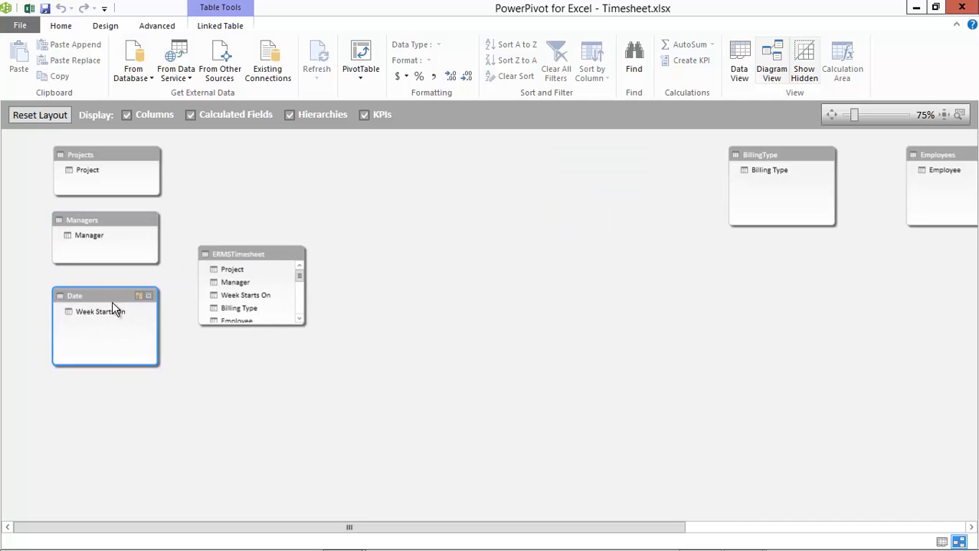
pyautogui.moveTo(104, 361); pyautogui.dragTo(103, 334)
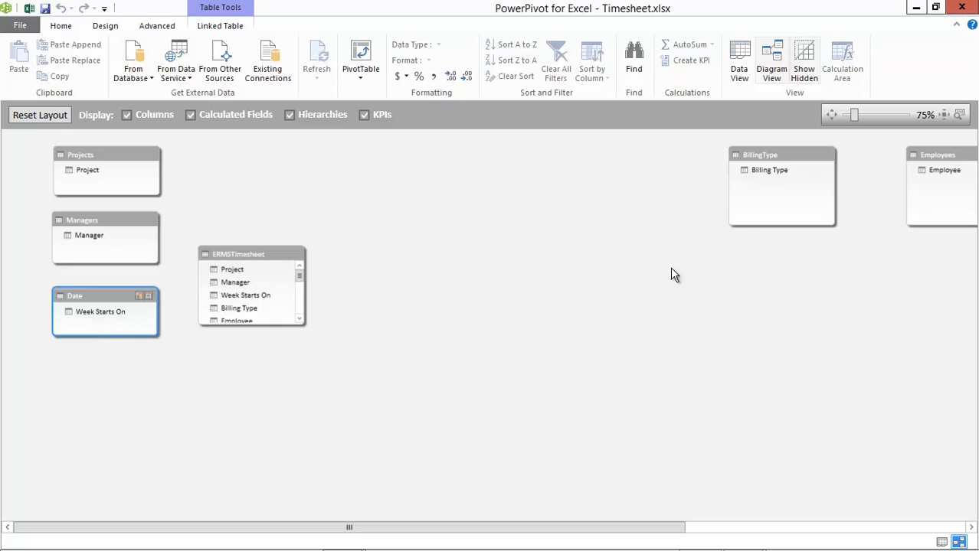
pyautogui.moveTo(783, 155); pyautogui.dragTo(104, 382)
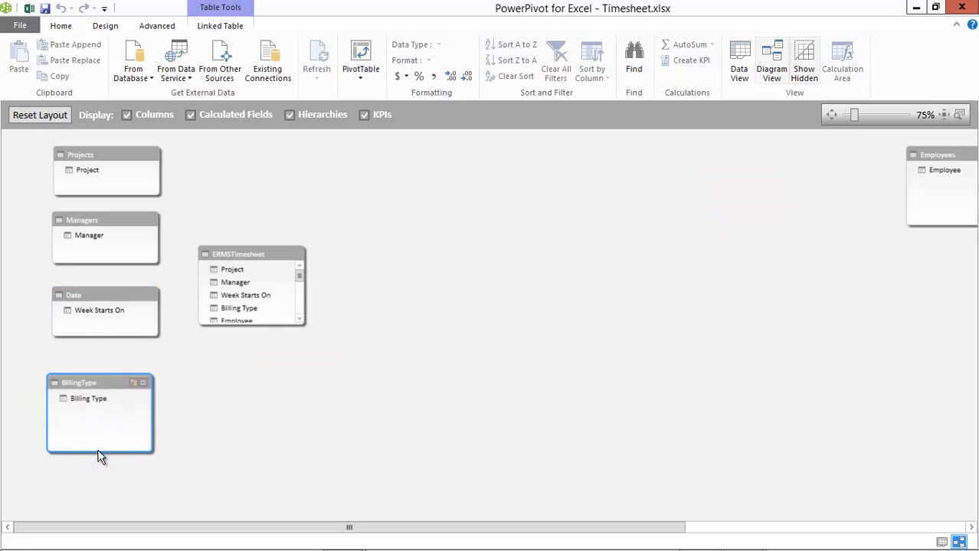
pyautogui.moveTo(98, 453); pyautogui.dragTo(98, 430)
# Arrange the Employees, ApprovalStatus and PracticeName table boxes in a column to the right of ERMSTimesheet
pyautogui.moveTo(518, 528); pyautogui.dragTo(576, 527)
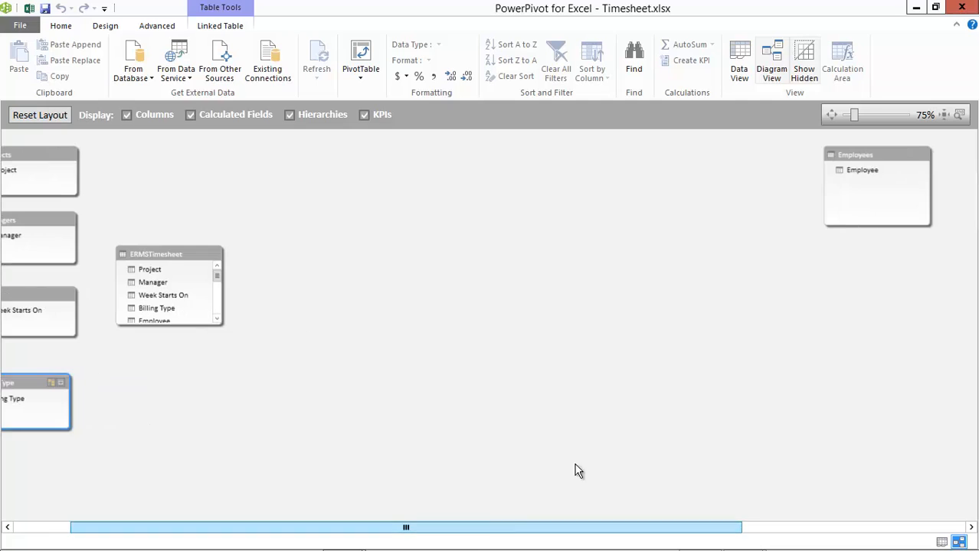
pyautogui.moveTo(877, 154); pyautogui.dragTo(354, 159)
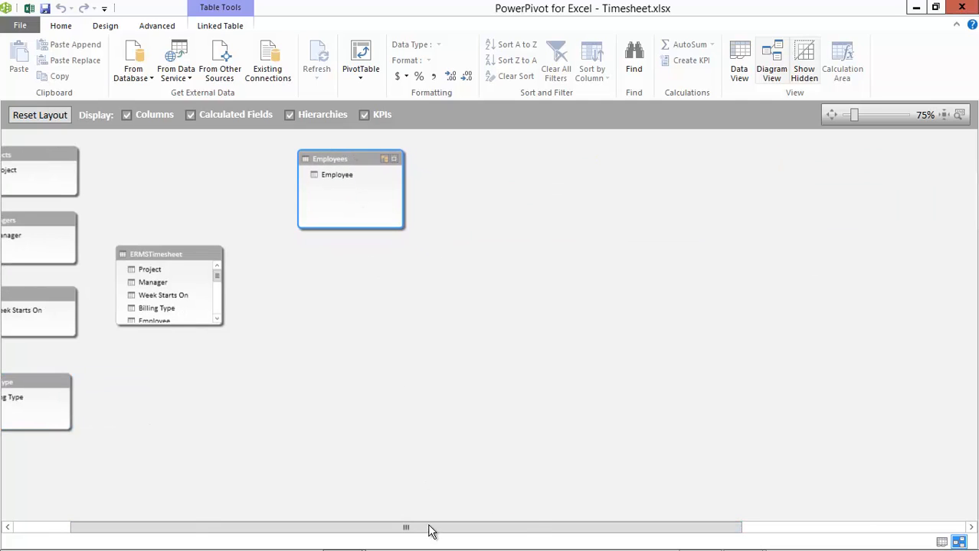
pyautogui.moveTo(430, 528); pyautogui.dragTo(561, 528)
pyautogui.moveTo(849, 156); pyautogui.dragTo(144, 283)
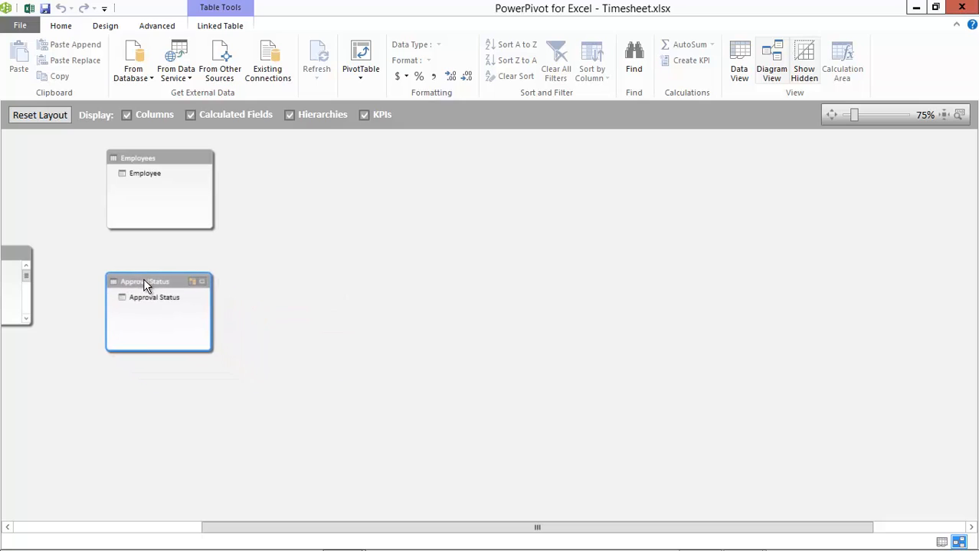
pyautogui.moveTo(400, 530); pyautogui.dragTo(464, 530)
pyautogui.moveTo(882, 159); pyautogui.dragTo(45, 416)
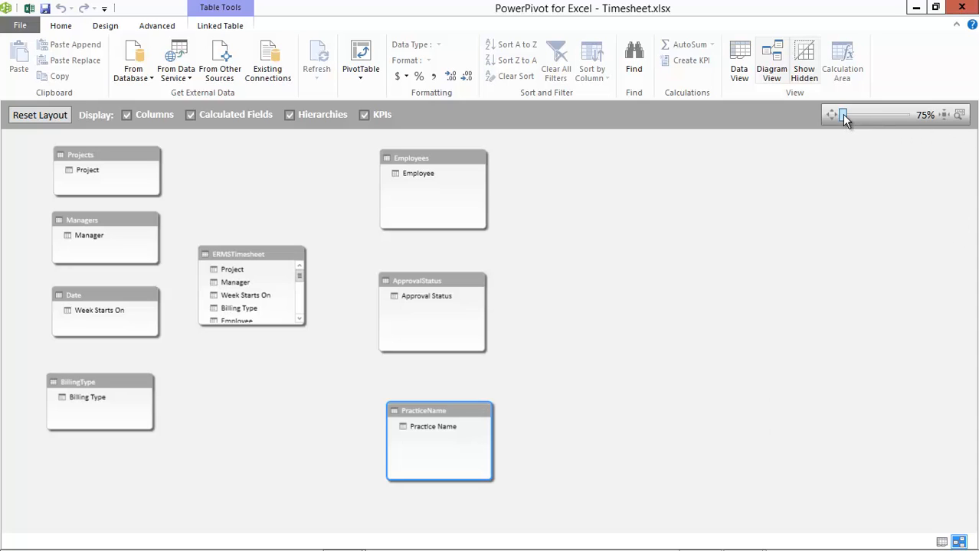
# Compact the Employees, ApprovalStatus and PracticeName column, and place ERMSTimesheet between both columns, stretched to list all its fields
pyautogui.moveTo(845, 117); pyautogui.dragTo(848, 117)
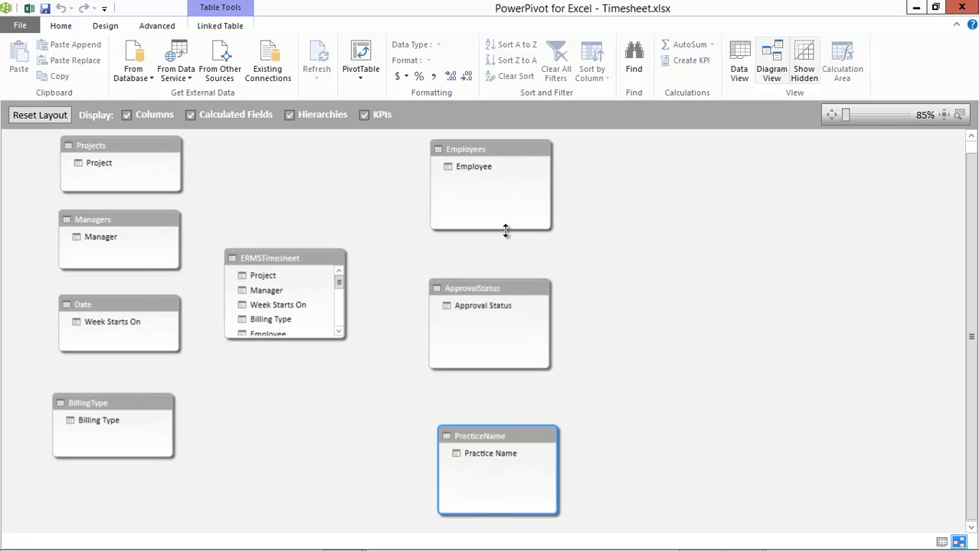
pyautogui.moveTo(507, 229); pyautogui.dragTo(510, 208)
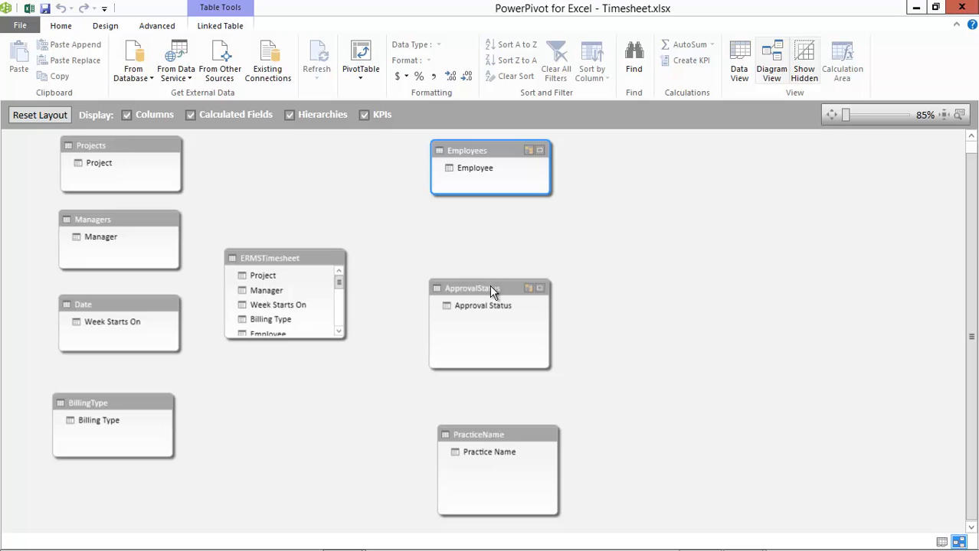
pyautogui.moveTo(492, 289); pyautogui.dragTo(496, 235)
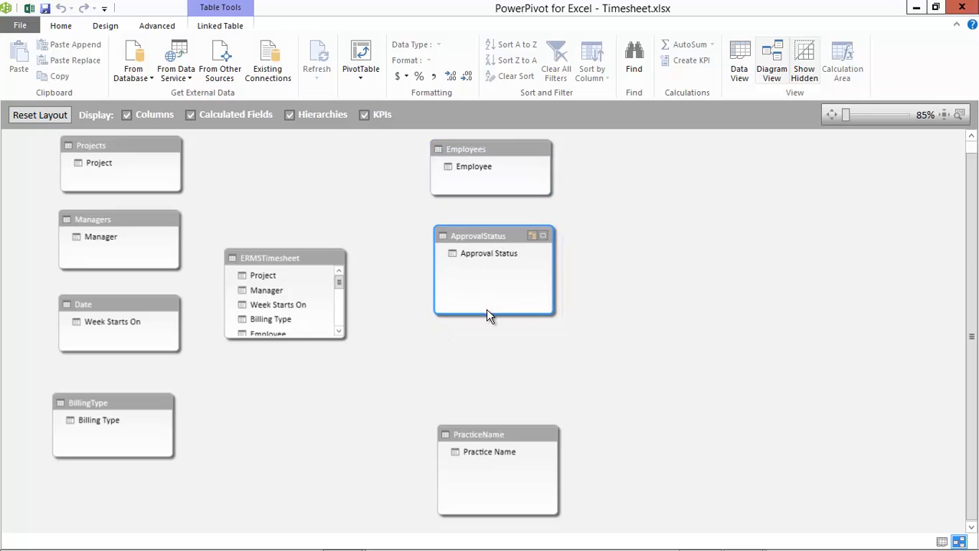
pyautogui.moveTo(487, 314); pyautogui.dragTo(488, 283)
pyautogui.moveTo(502, 434); pyautogui.dragTo(502, 327)
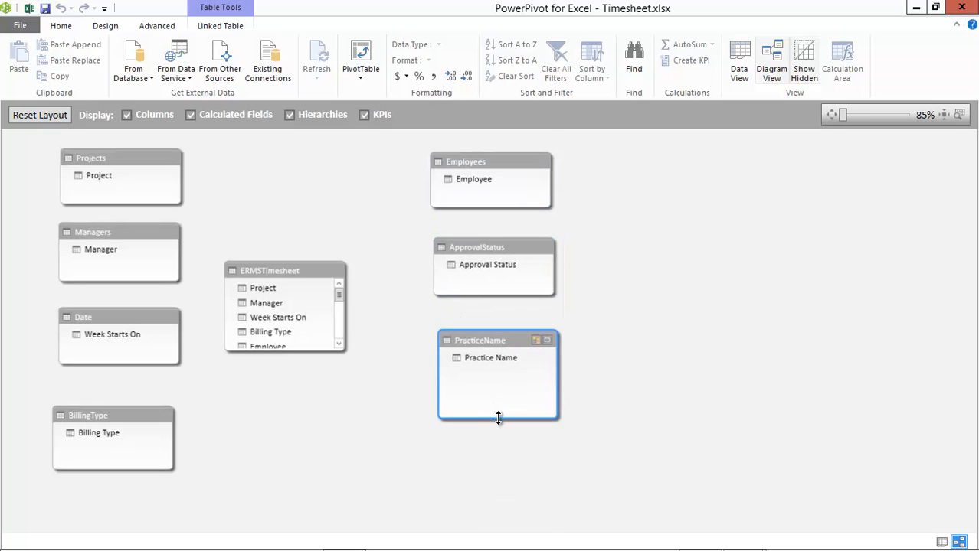
pyautogui.moveTo(498, 419); pyautogui.dragTo(499, 392)
pyautogui.moveTo(278, 270); pyautogui.dragTo(310, 184)
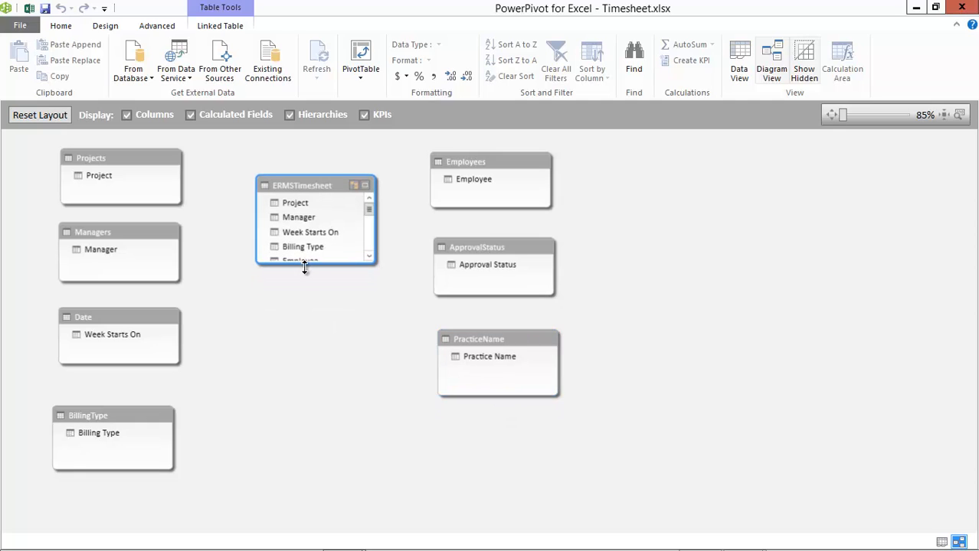
pyautogui.moveTo(311, 263); pyautogui.dragTo(323, 454)
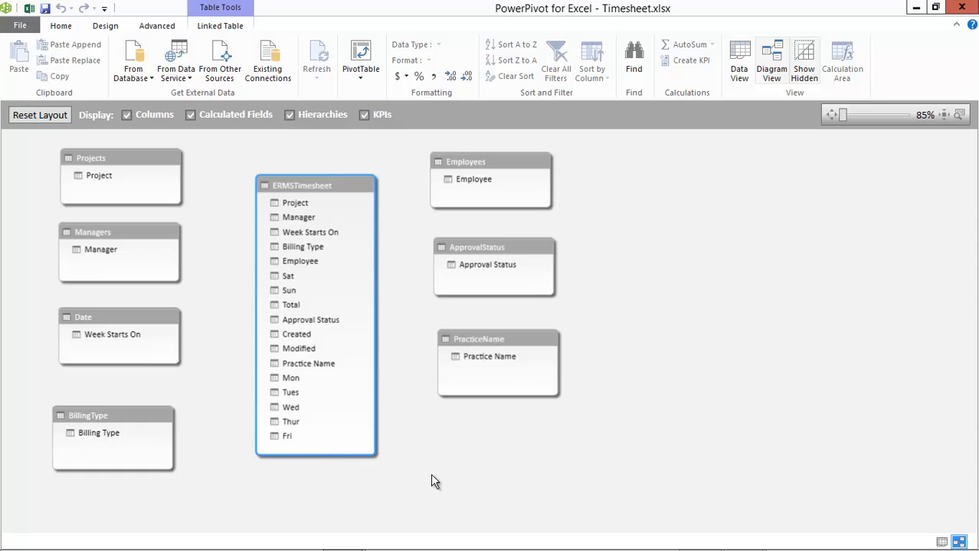
# Relate ERMSTimesheet's Project, Manager, Week Starts On and Billing Type fields to the matching fields in Projects, Managers, Date and BillingType
pyautogui.click(295, 202)
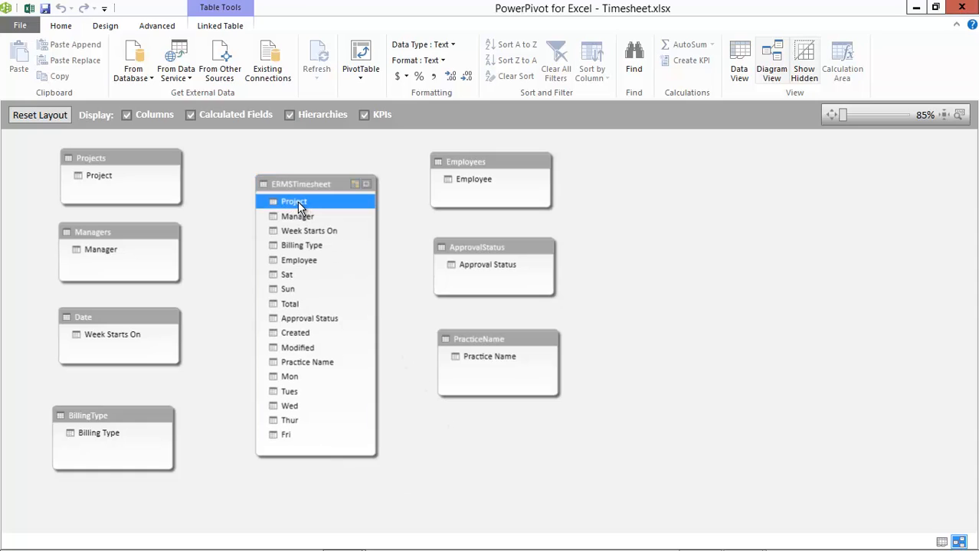
pyautogui.moveTo(297, 207); pyautogui.dragTo(101, 176)
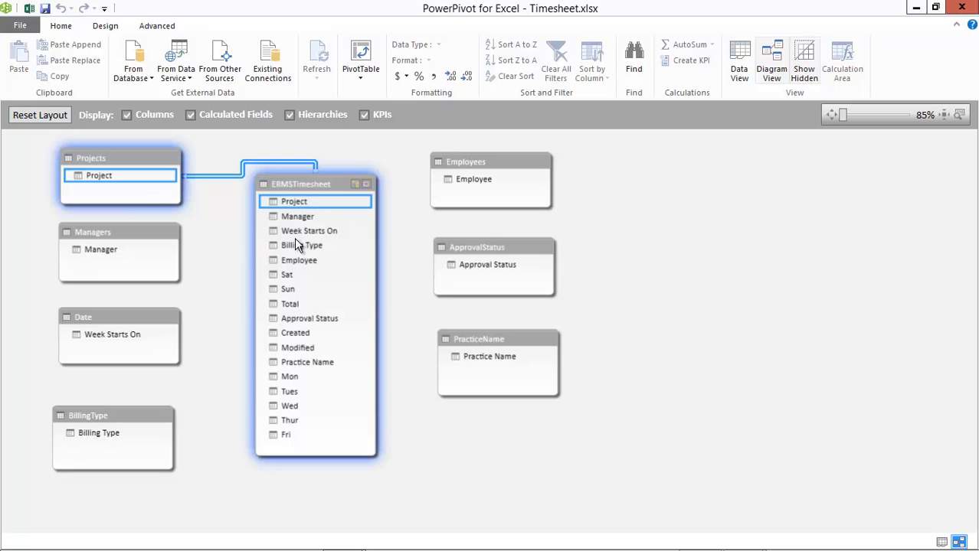
pyautogui.click(296, 218)
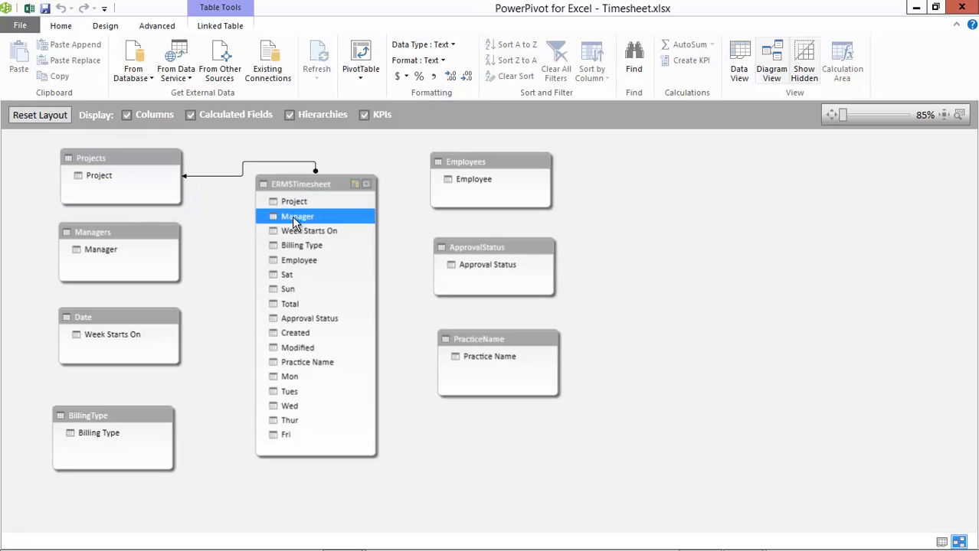
pyautogui.moveTo(295, 218); pyautogui.dragTo(116, 253)
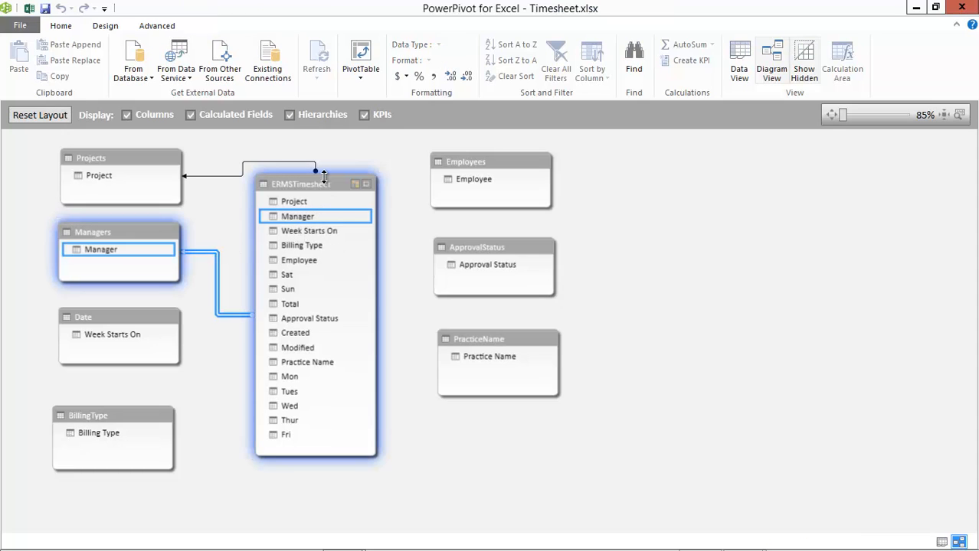
pyautogui.moveTo(324, 177); pyautogui.dragTo(313, 208)
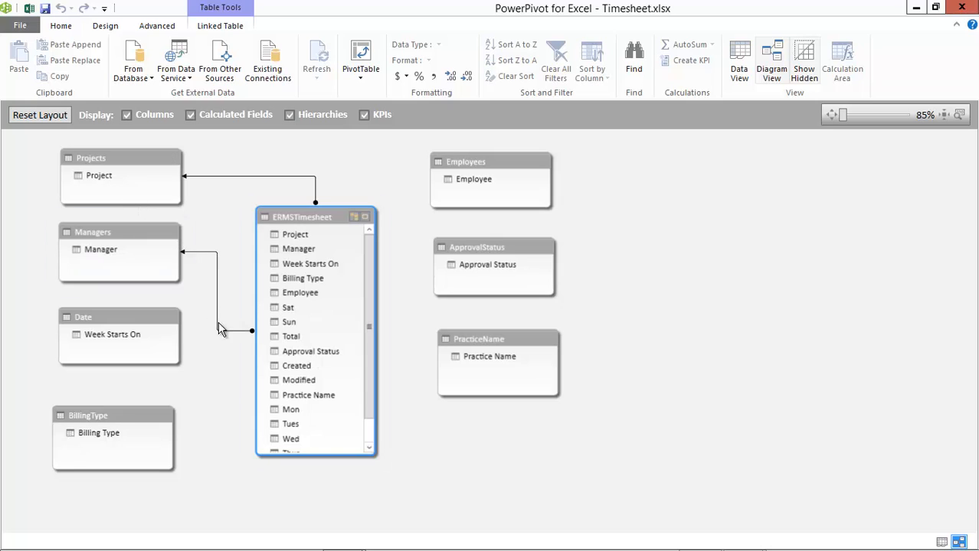
pyautogui.moveTo(310, 264); pyautogui.dragTo(118, 337)
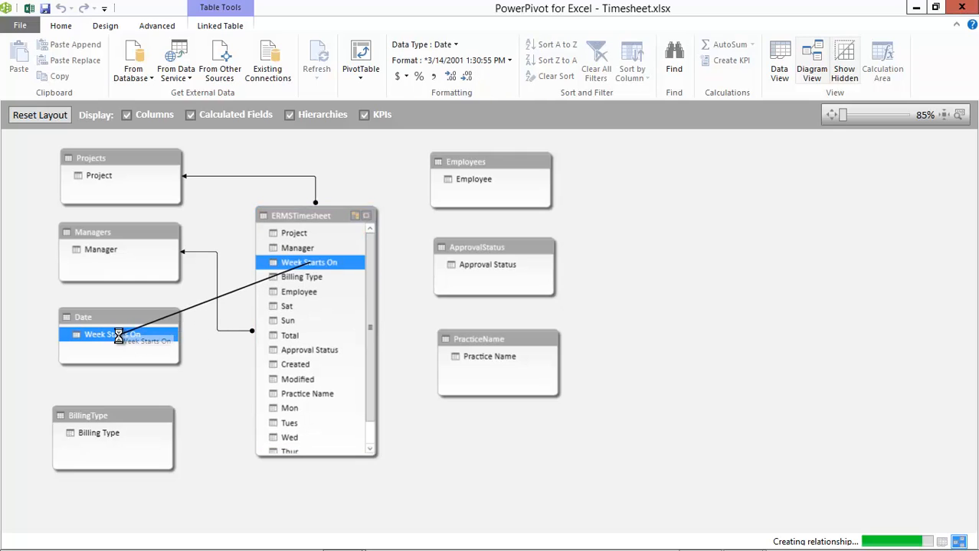
pyautogui.moveTo(291, 277); pyautogui.dragTo(99, 433)
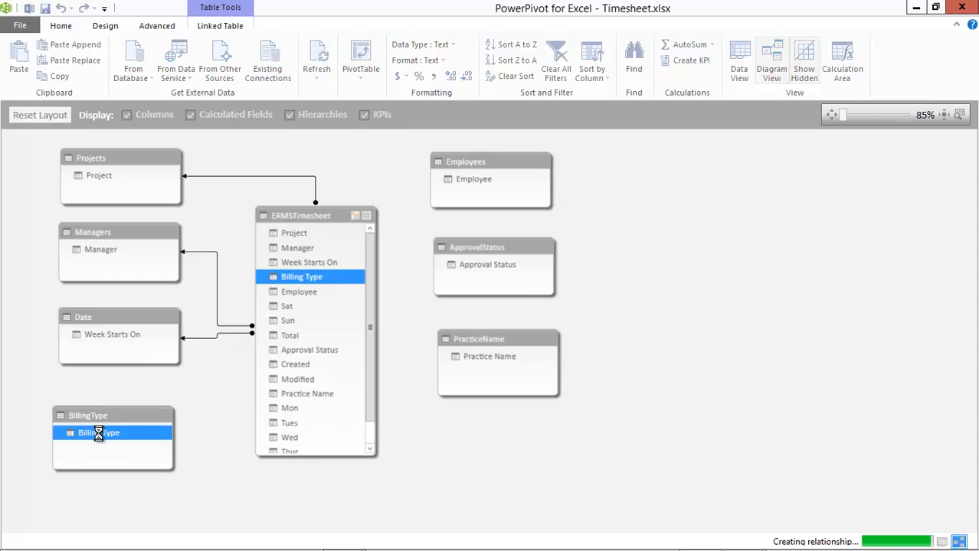
# Relate ERMSTimesheet's Employee, Approval Status and Practice Name fields to the matching fields in Employees, ApprovalStatus and PracticeName
pyautogui.moveTo(304, 293); pyautogui.dragTo(467, 179)
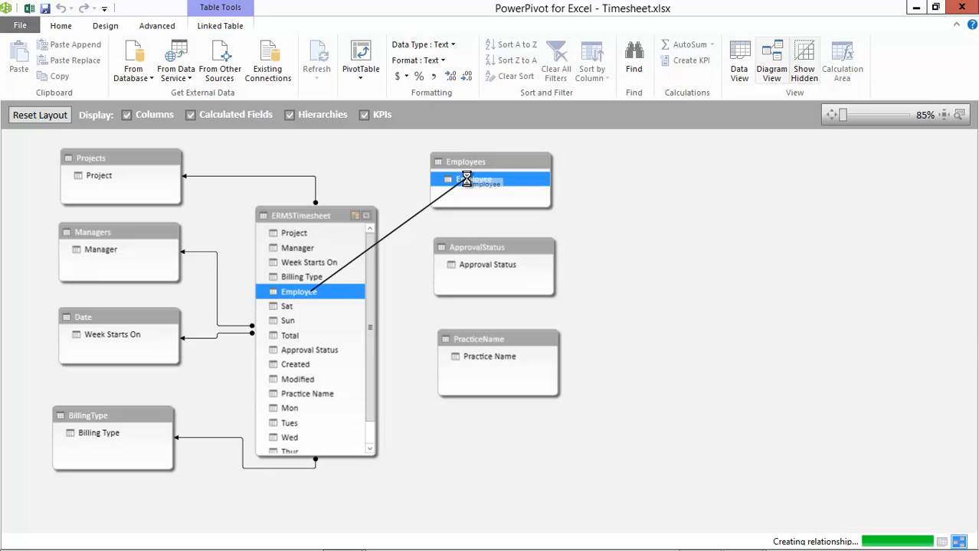
pyautogui.moveTo(309, 350); pyautogui.dragTo(474, 265)
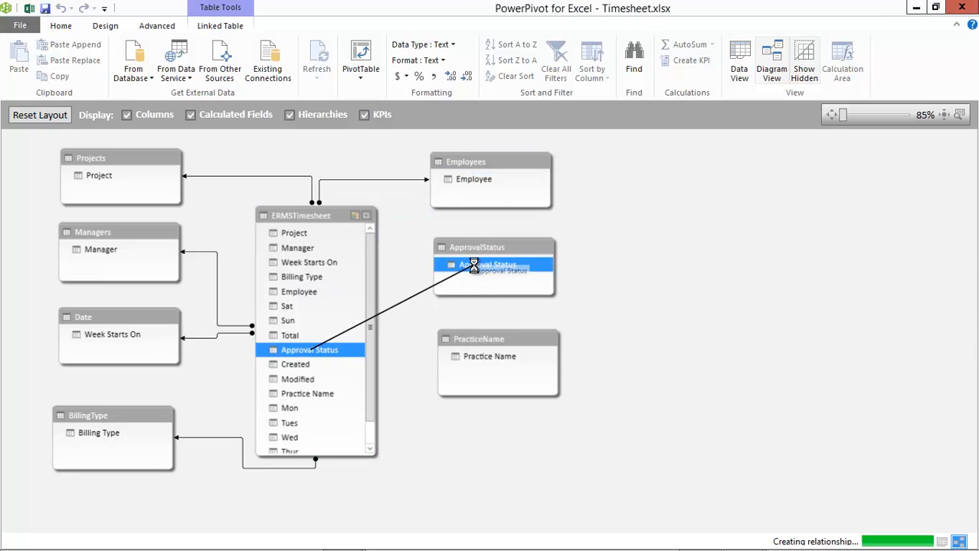
pyautogui.click(320, 395)
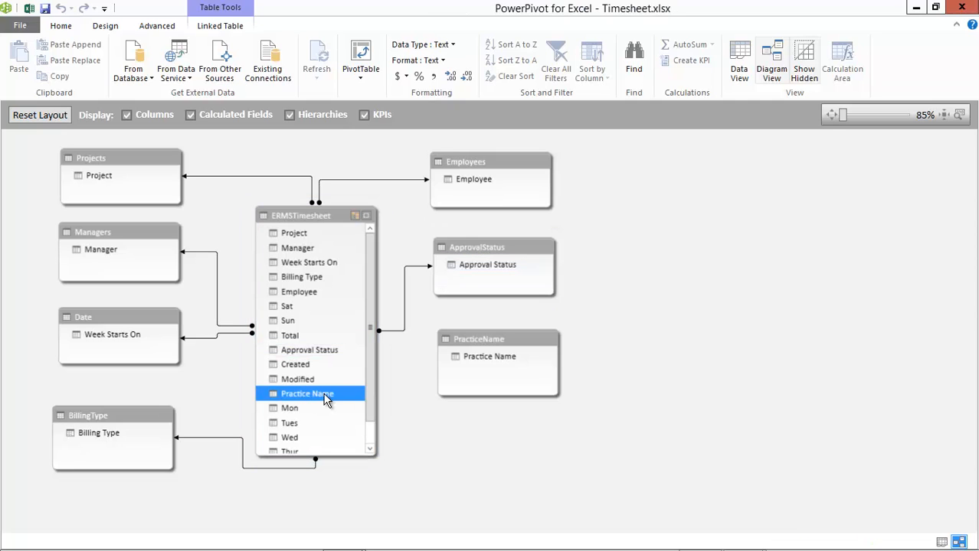
pyautogui.moveTo(326, 400)
pyautogui.mouseDown()
pyautogui.moveTo(374, 378)
pyautogui.moveTo(477, 367)
pyautogui.moveTo(472, 357)
pyautogui.mouseUp()
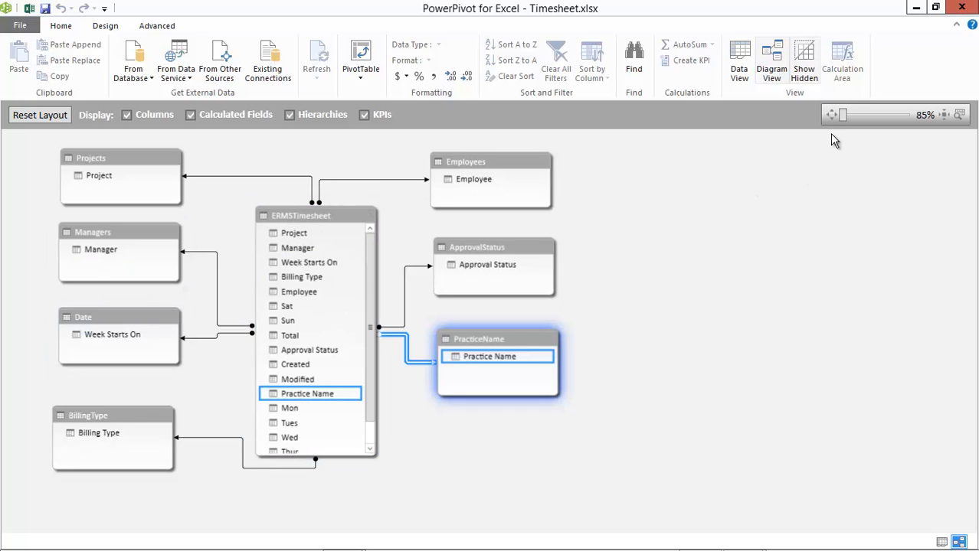
# Review the list of table relationships and inspect the definition of the one between ERMSTimesheet and Projects
pyautogui.moveTo(845, 121)
pyautogui.mouseDown()
pyautogui.moveTo(854, 120)
pyautogui.moveTo(841, 120)
pyautogui.mouseUp()
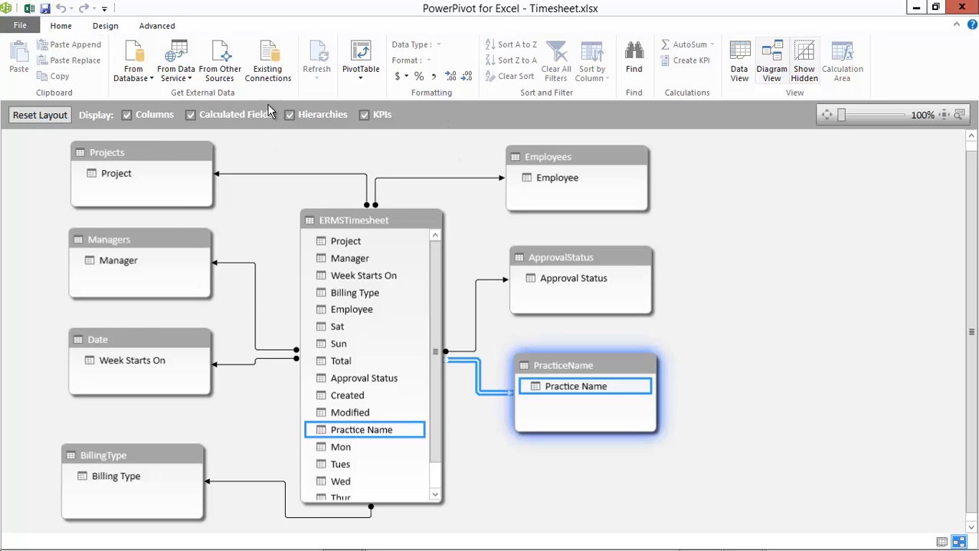
pyautogui.click(104, 28)
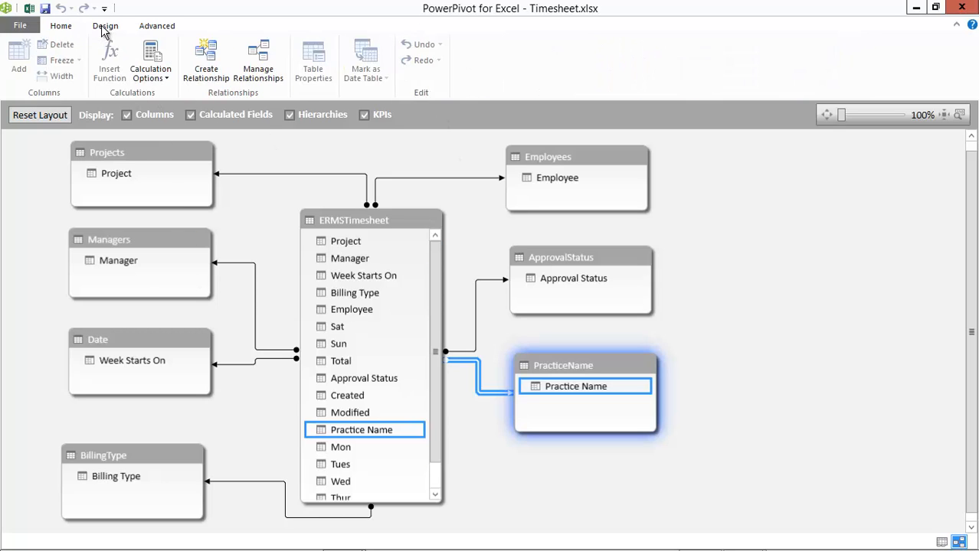
pyautogui.click(260, 63)
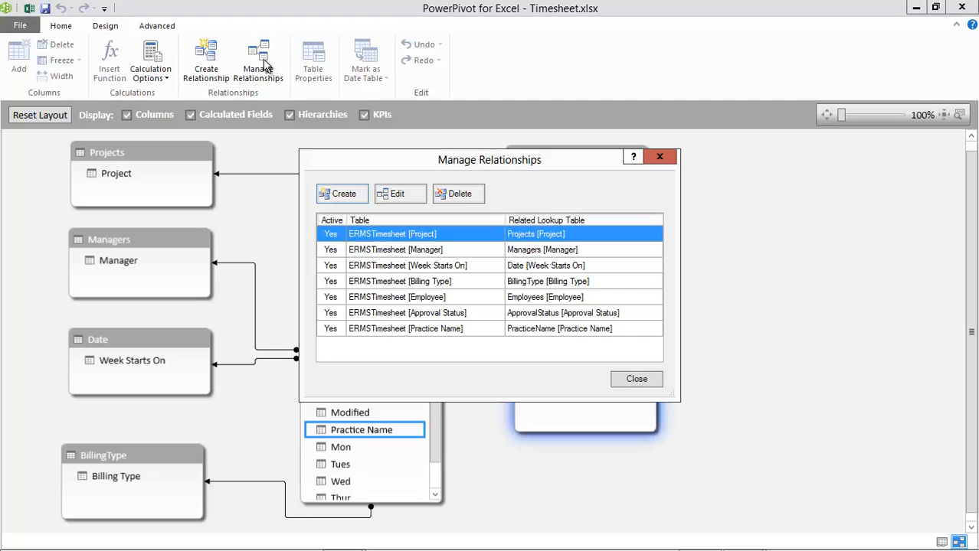
pyautogui.click(398, 194)
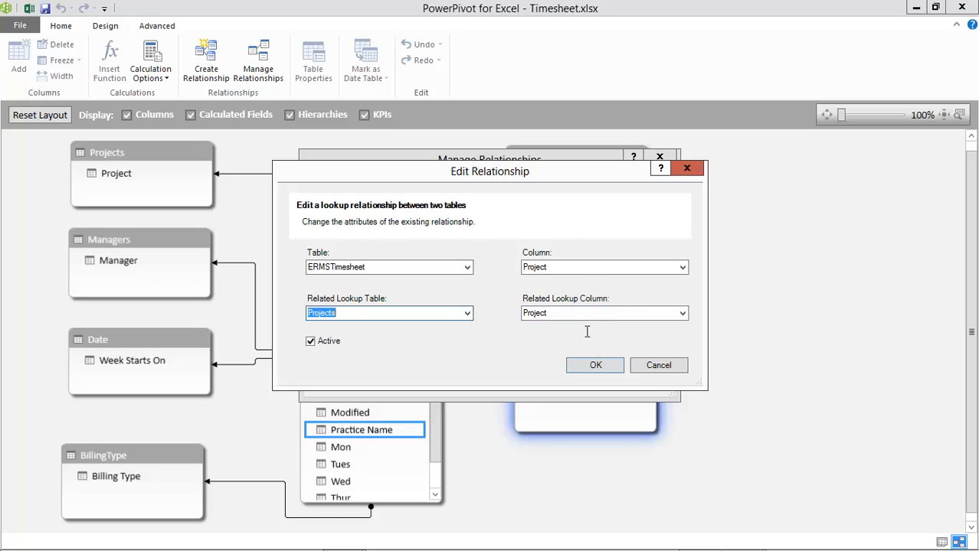
pyautogui.click(594, 365)
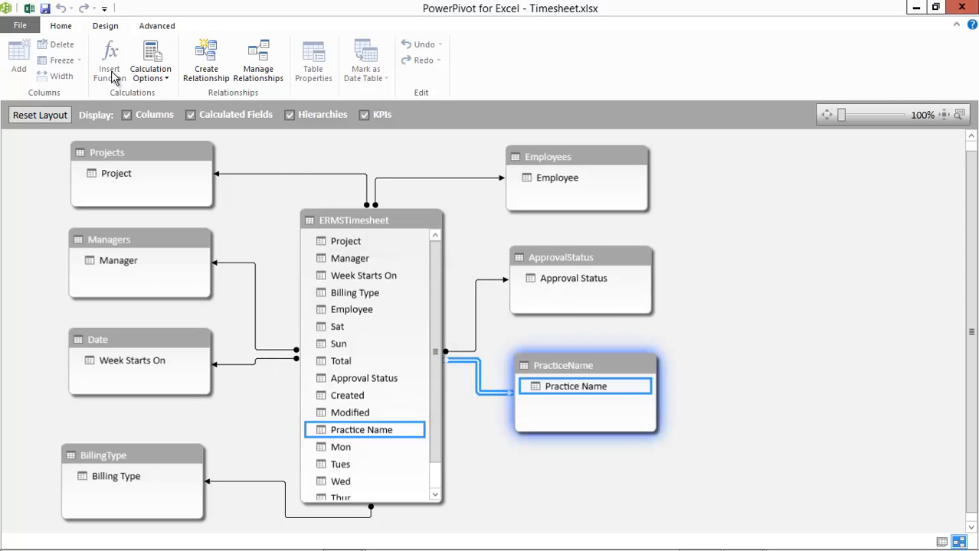
# Save the Timesheet workbook and show the ERMSTimesheet records of the data model in Data View
pyautogui.click(44, 8)
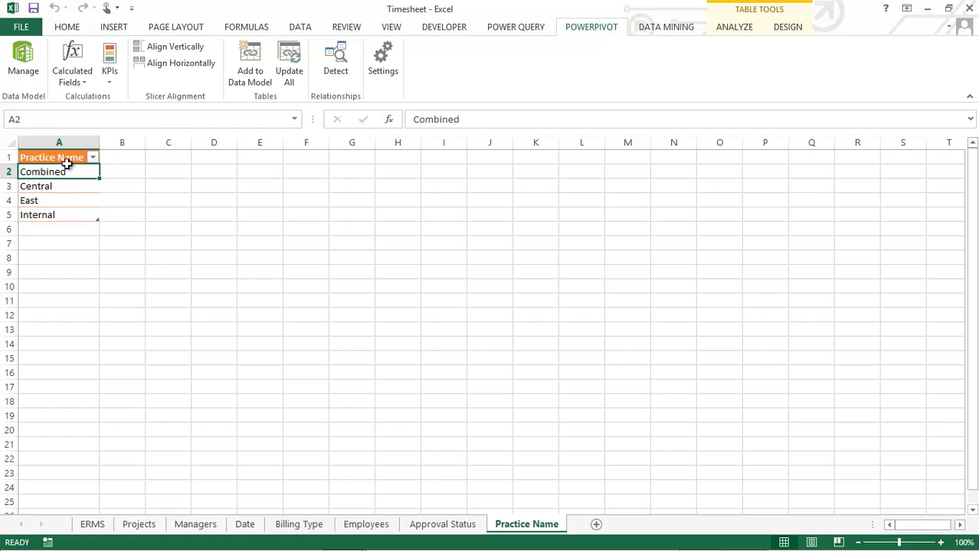
pyautogui.click(24, 65)
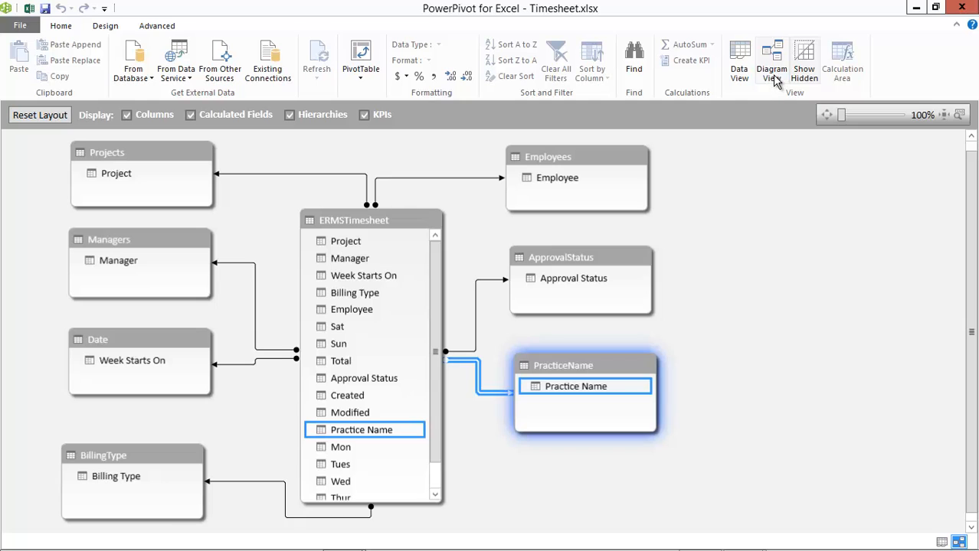
pyautogui.click(739, 70)
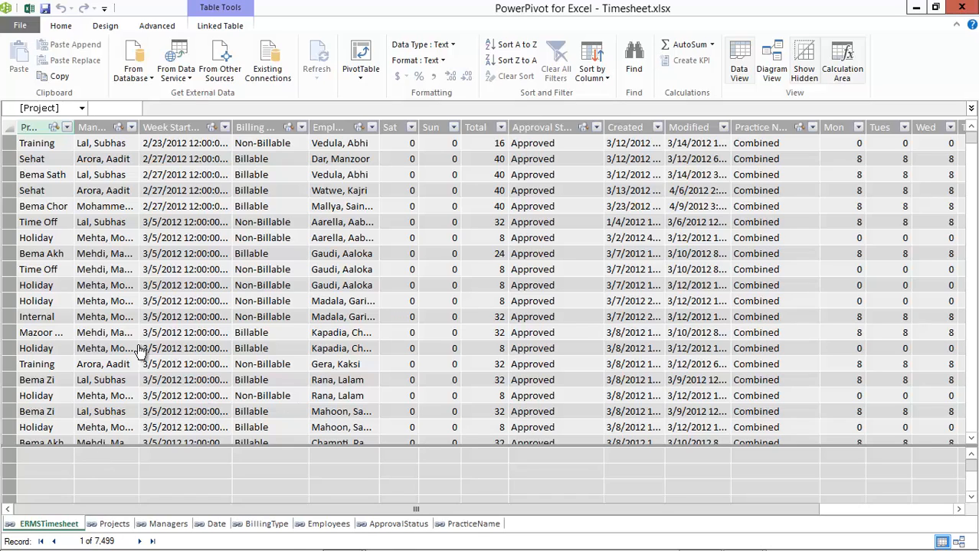
# Widen the Project column, and then auto-fit the width of all ERMSTimesheet columns to their contents
pyautogui.moveTo(54, 127)
pyautogui.moveTo(74, 131); pyautogui.dragTo(114, 138)
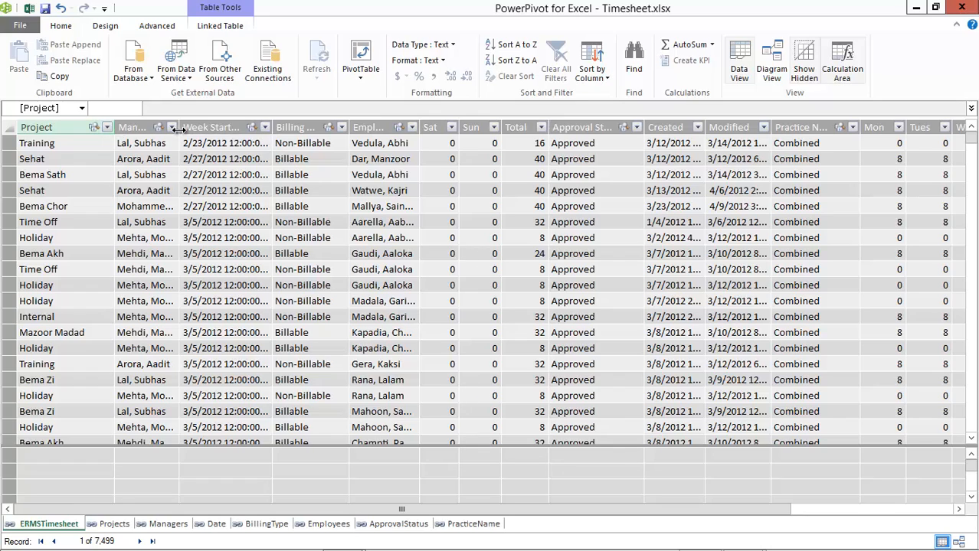
pyautogui.click(9, 128)
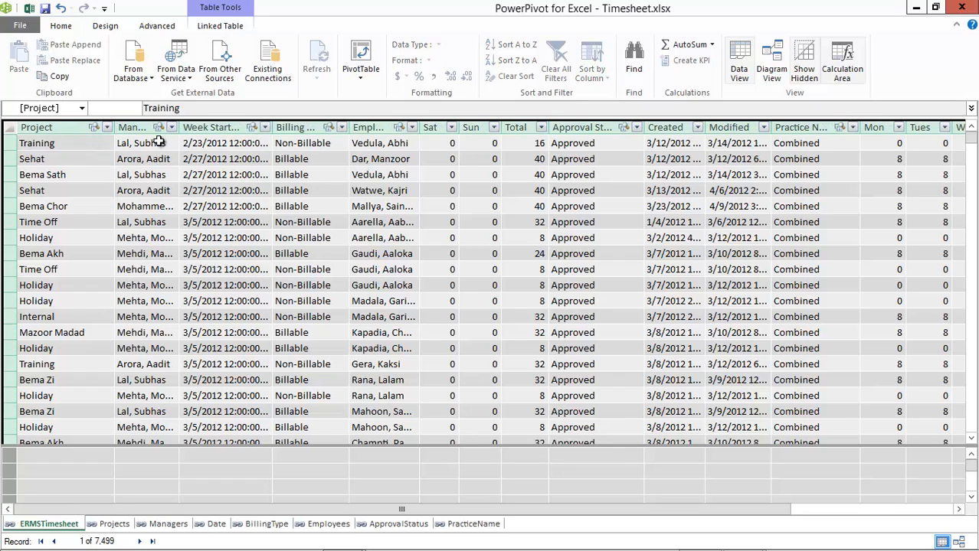
pyautogui.doubleClick(178, 130)
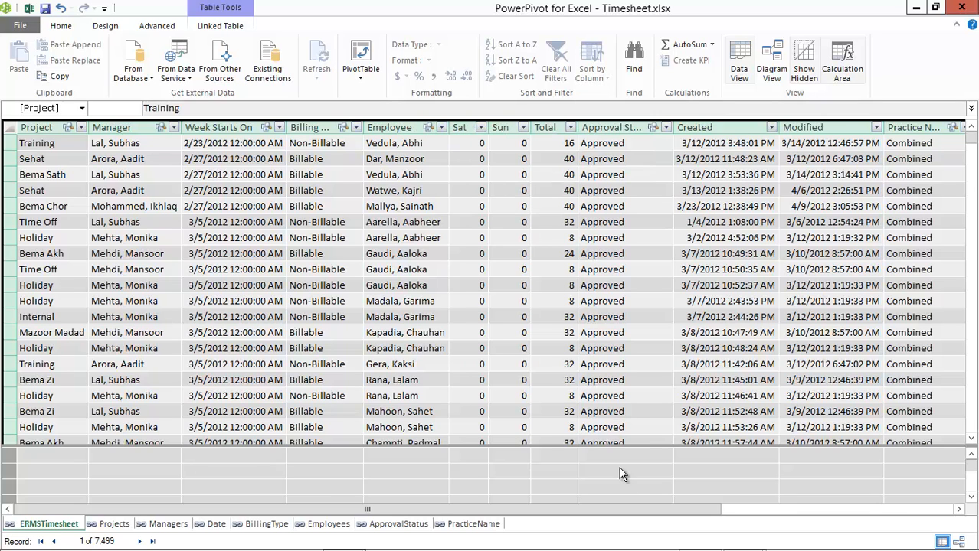
pyautogui.moveTo(634, 508); pyautogui.dragTo(513, 495)
# Save the Timesheet workbook and switch to the PowerPoint slide show with the video outline
pyautogui.click(44, 8)
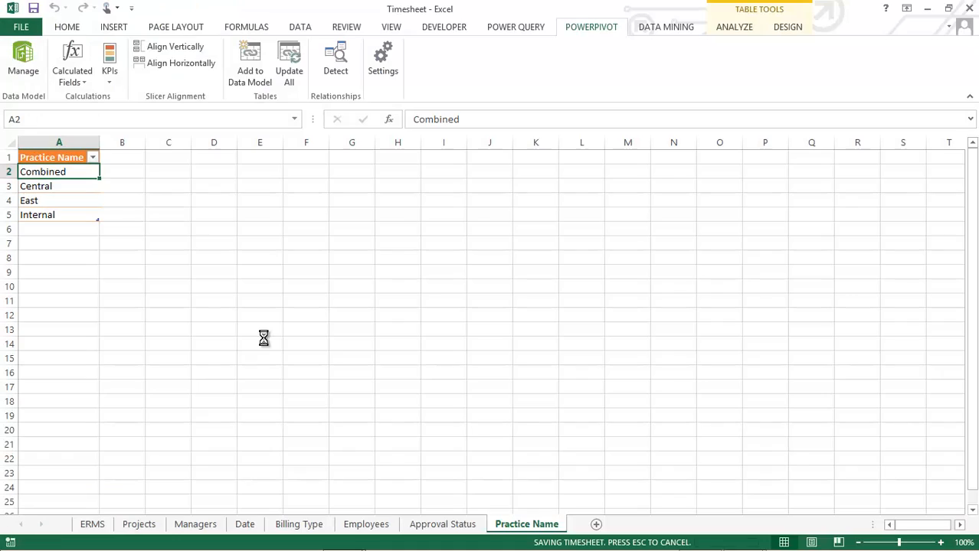
pyautogui.hotkey('alt', 'Tab')
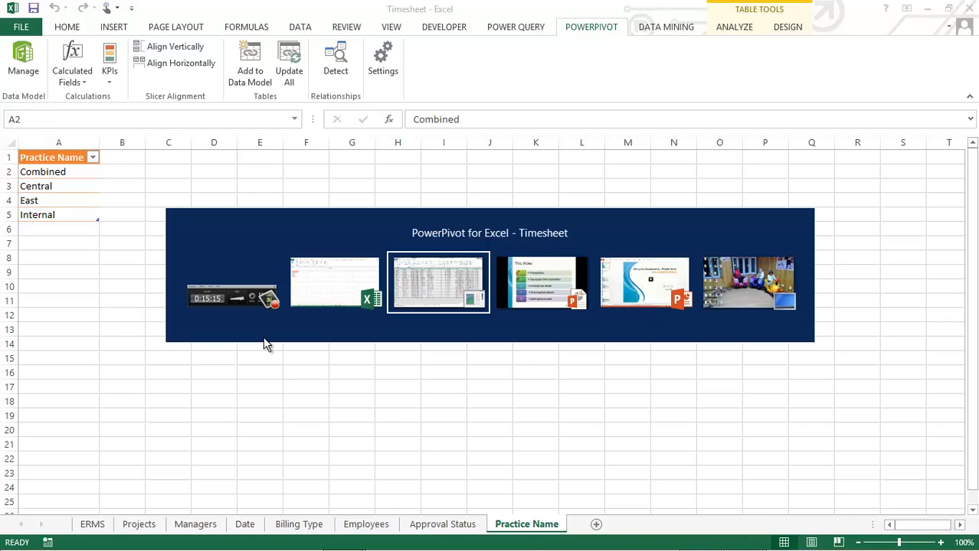
pyautogui.press('Tab')
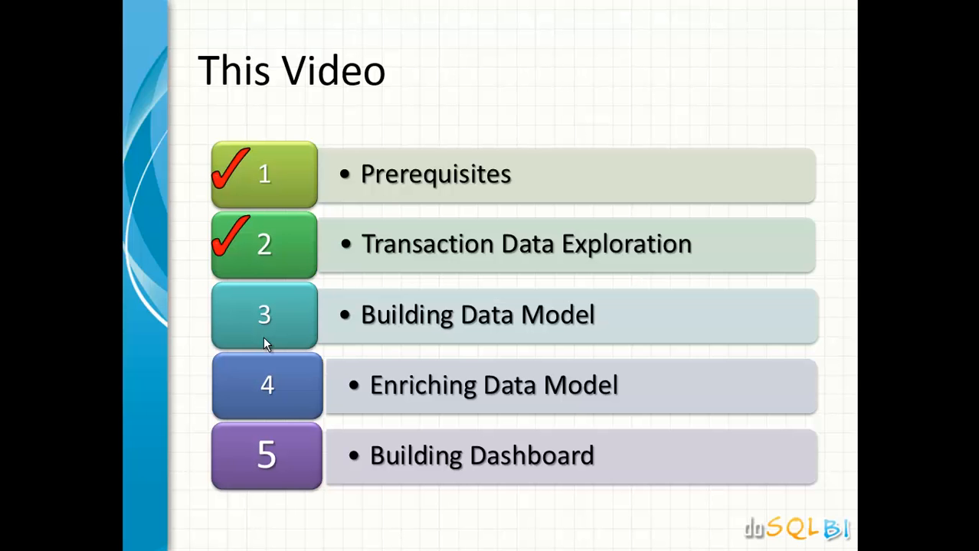